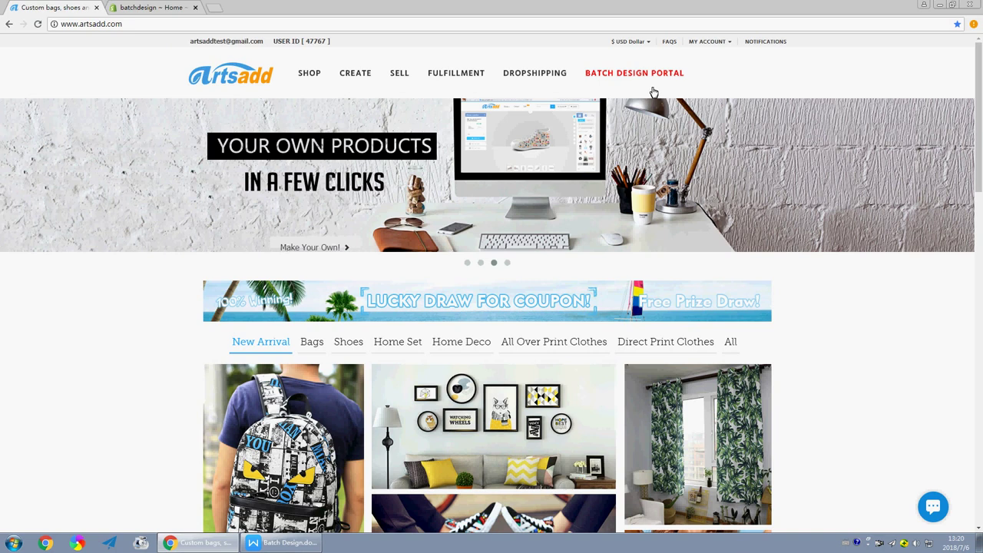
# - Open BATCH DESIGN PORTAL from artsadd.com to reach the fulfillment dashboard's order totals
pyautogui.click(641, 73)
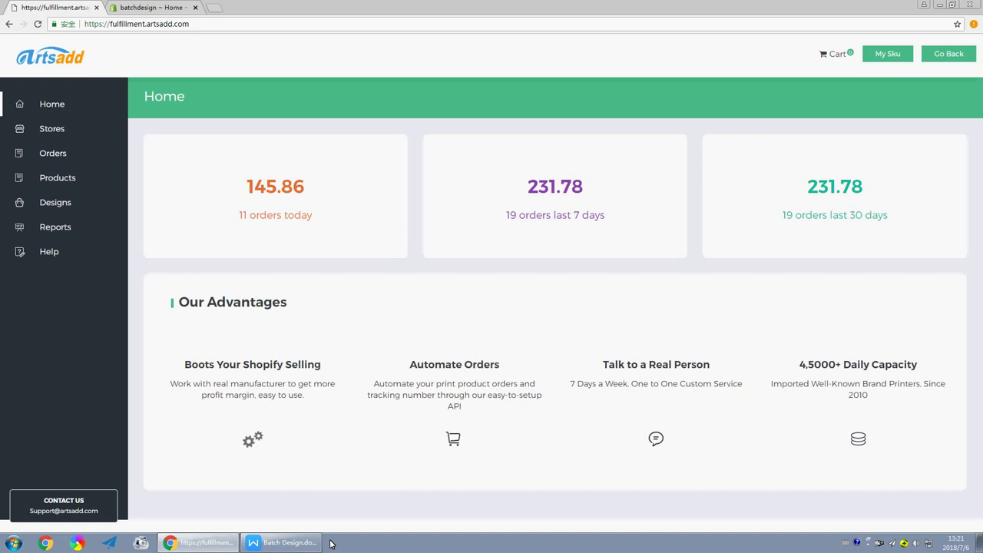
# - Review the Batch Design, Batch Synchronization and Batch Download notes in Batch Design.doc
pyautogui.click(282, 542)
pyautogui.click(580, 258)
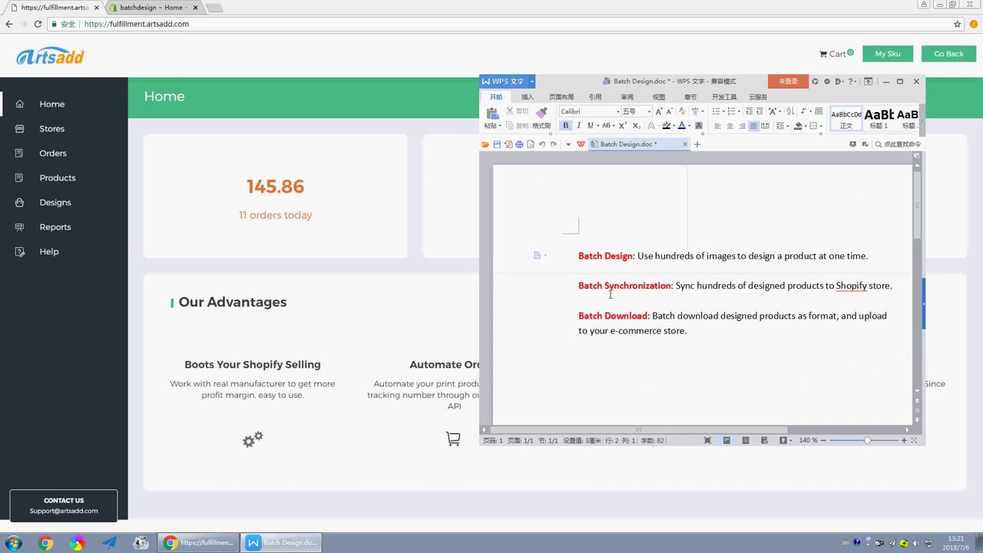
pyautogui.click(576, 286)
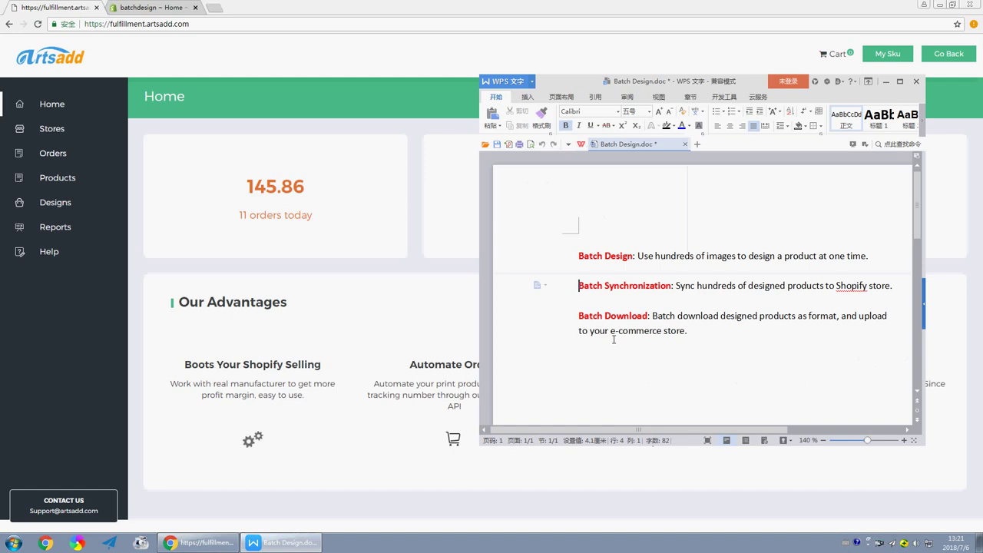
pyautogui.click(579, 315)
# - Browse the Products catalogue down to the Men's All Over Print Baseball Jersey card
pyautogui.click(52, 183)
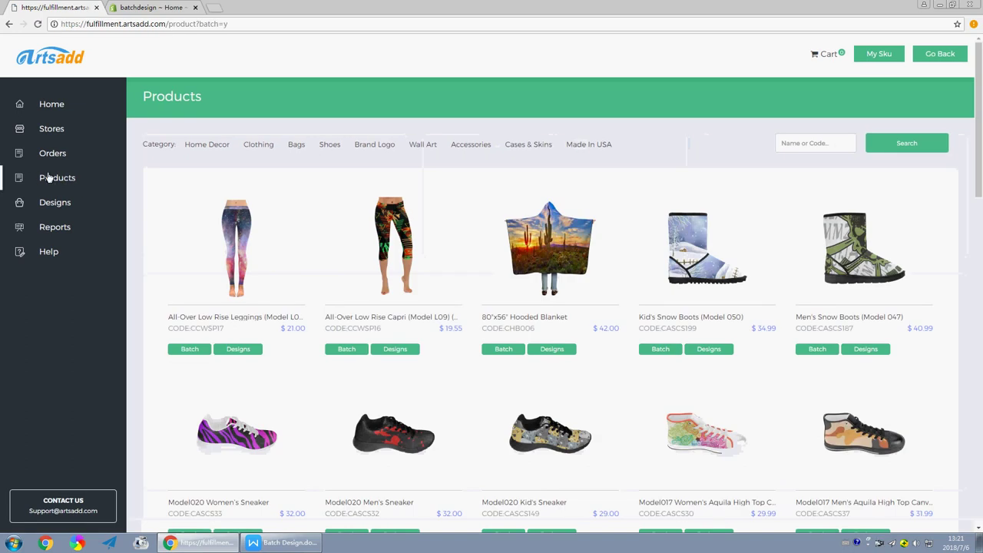
pyautogui.scroll(-2, 478, 361)
pyautogui.scroll(-2, 478, 363)
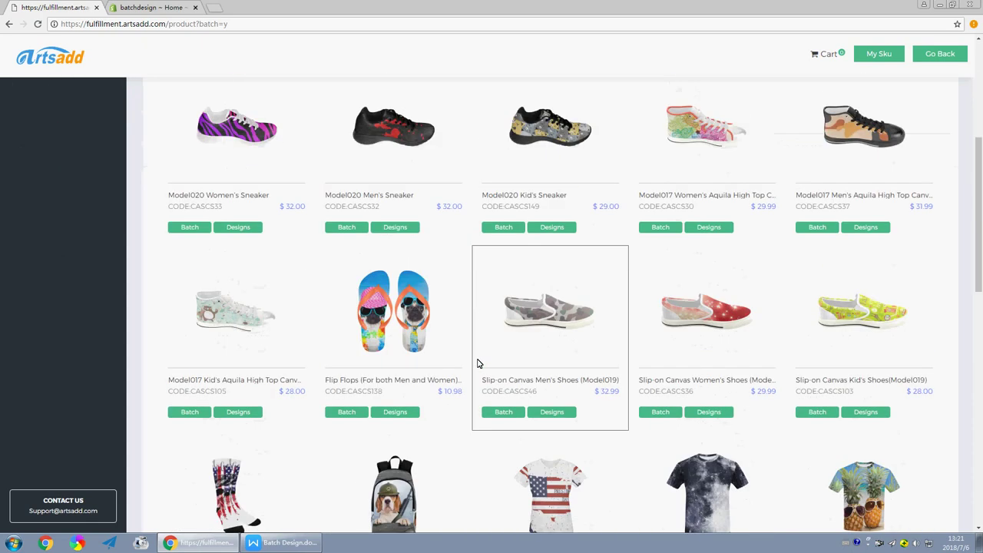
pyautogui.scroll(-2, 477, 363)
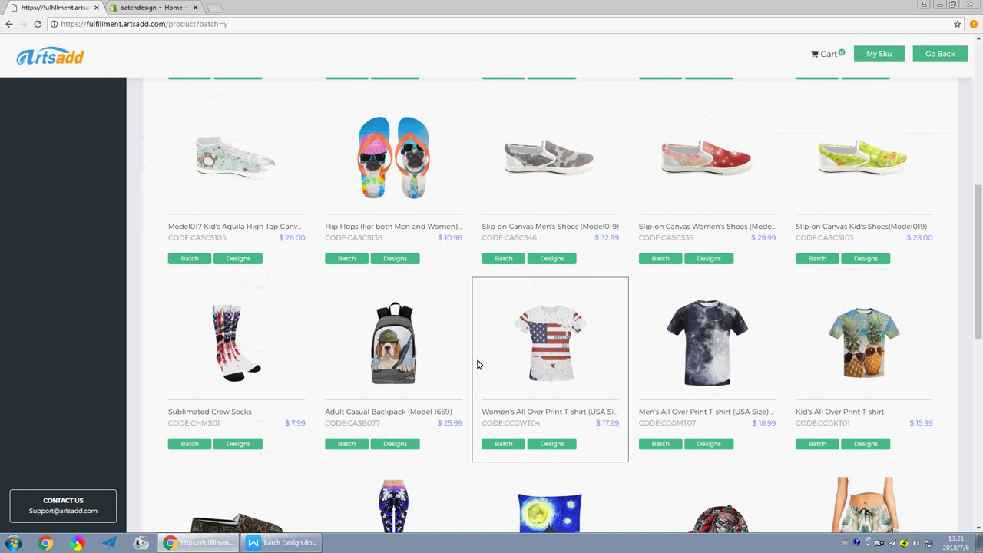
pyautogui.scroll(-3, 477, 364)
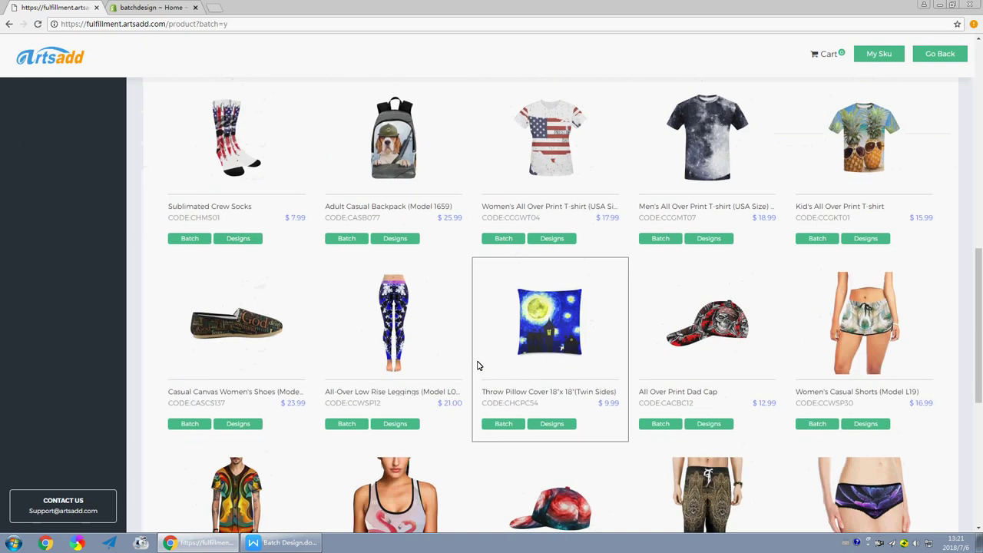
pyautogui.scroll(-1, 476, 367)
pyautogui.scroll(-1, 470, 367)
pyautogui.scroll(-1, 492, 377)
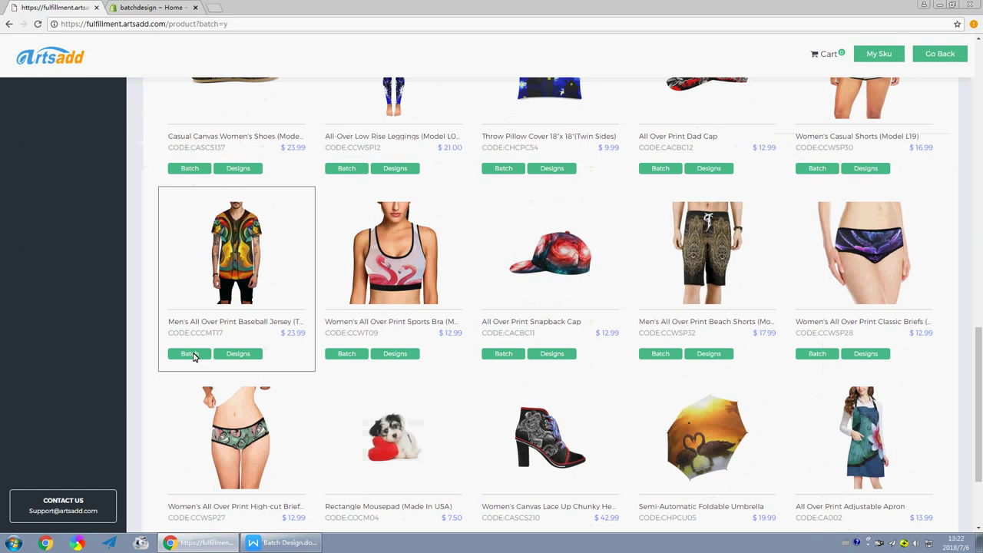
# - Start a Batch design on the Men's All Over Print Baseball Jersey to open the artwork upload window
pyautogui.click(190, 354)
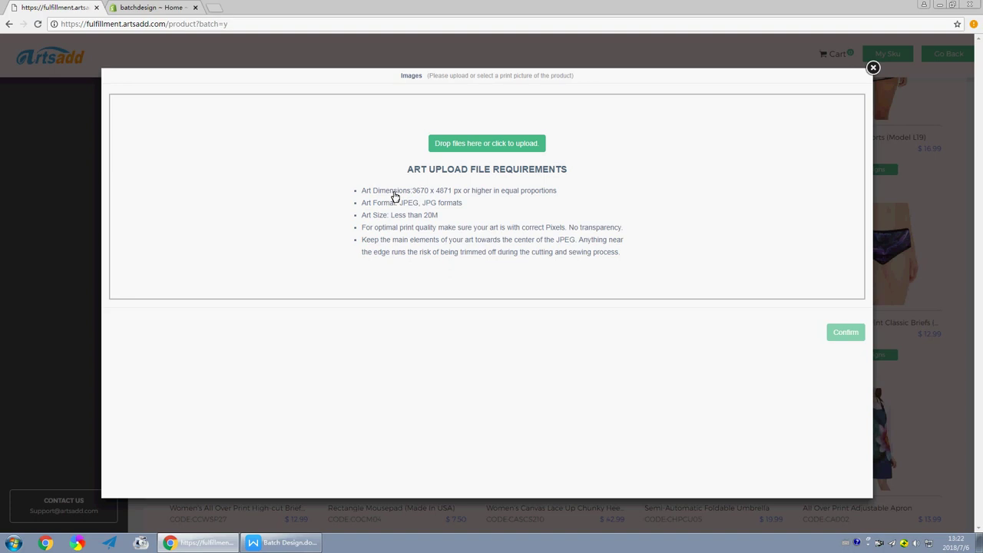
# - Upload all nine pattern images from the Pictures folder as the jersey artwork
pyautogui.click(477, 152)
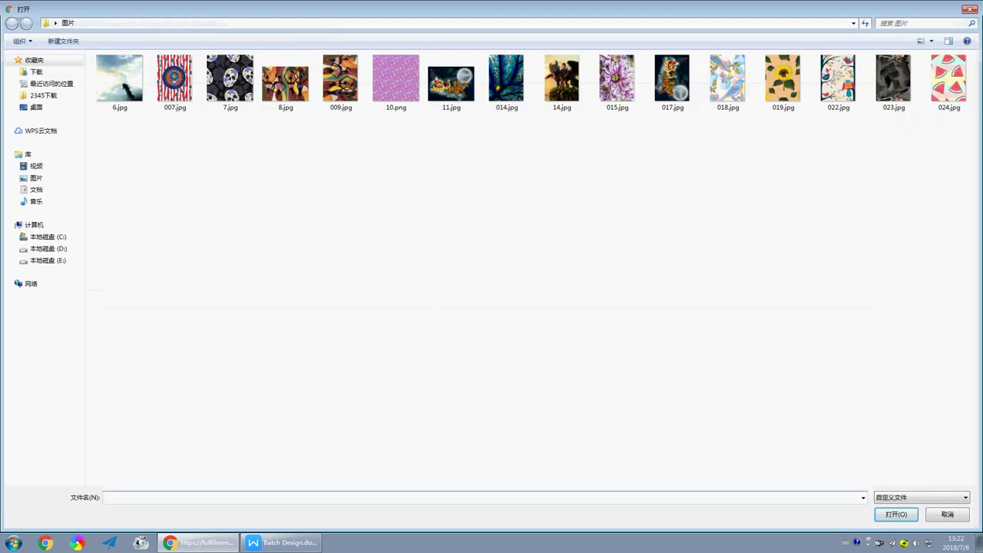
pyautogui.moveTo(965, 131); pyautogui.dragTo(126, 58)
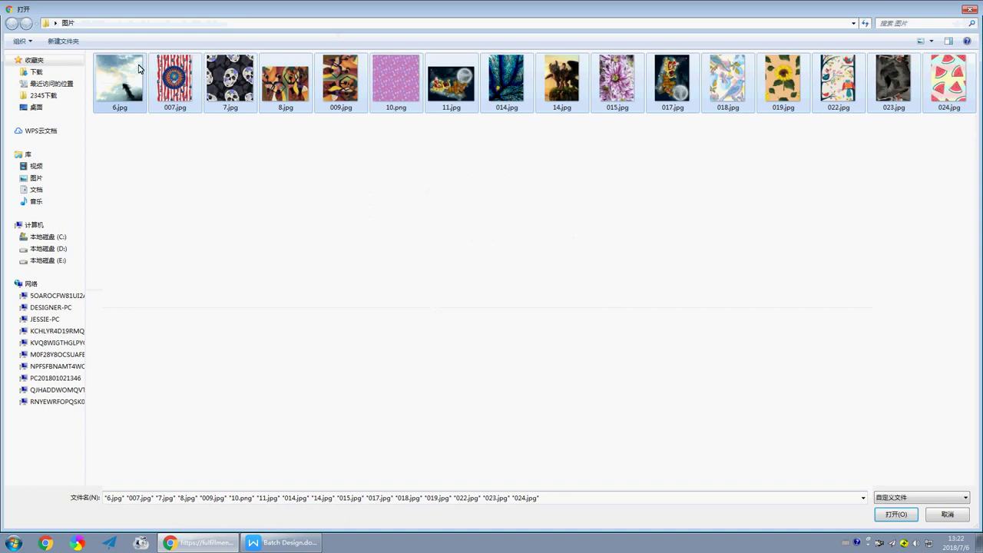
pyautogui.click(884, 516)
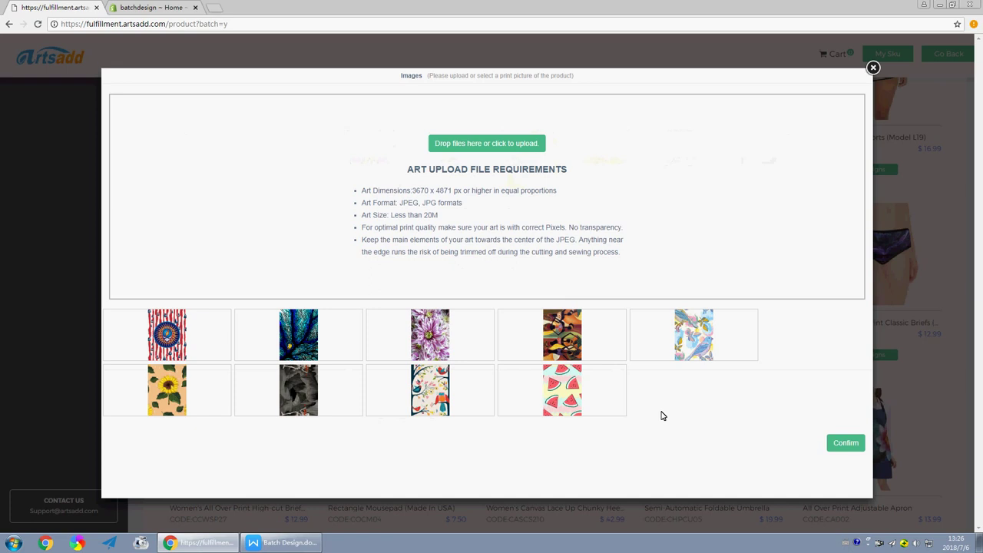
# - Confirm the nine uploaded artworks to generate the baseball jersey designs
pyautogui.click(842, 449)
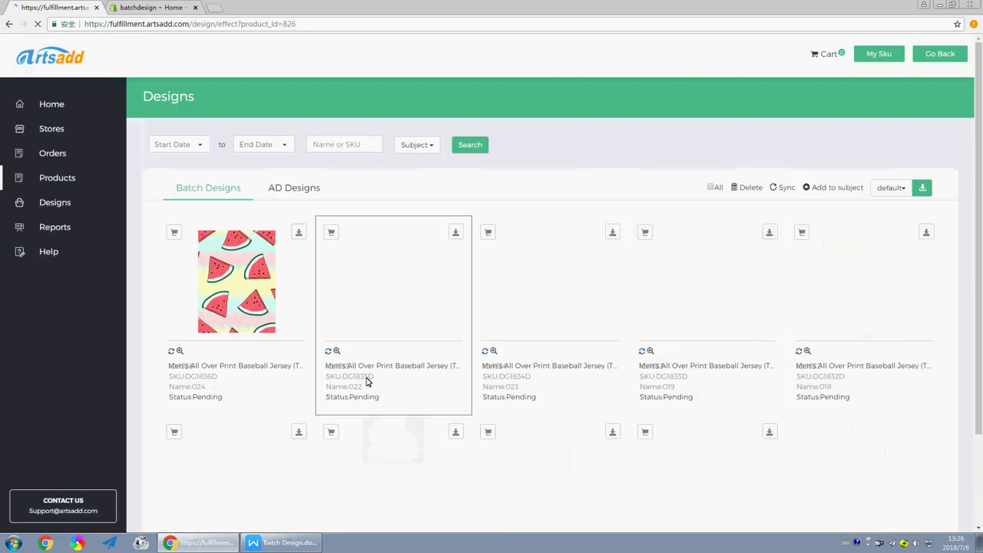
pyautogui.scroll(-3, 582, 351)
pyautogui.scroll(3, 582, 355)
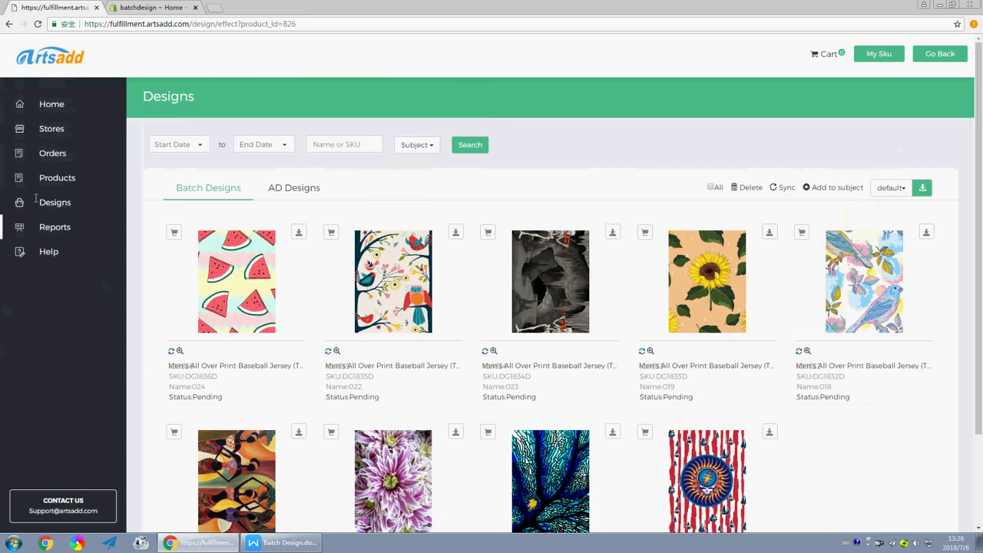
# - View the jersey's generated designs and highlight their Status:Pending label
pyautogui.click(68, 182)
pyautogui.scroll(-3, 451, 340)
pyautogui.scroll(-3, 451, 341)
pyautogui.scroll(-2, 451, 340)
pyautogui.scroll(-5, 403, 354)
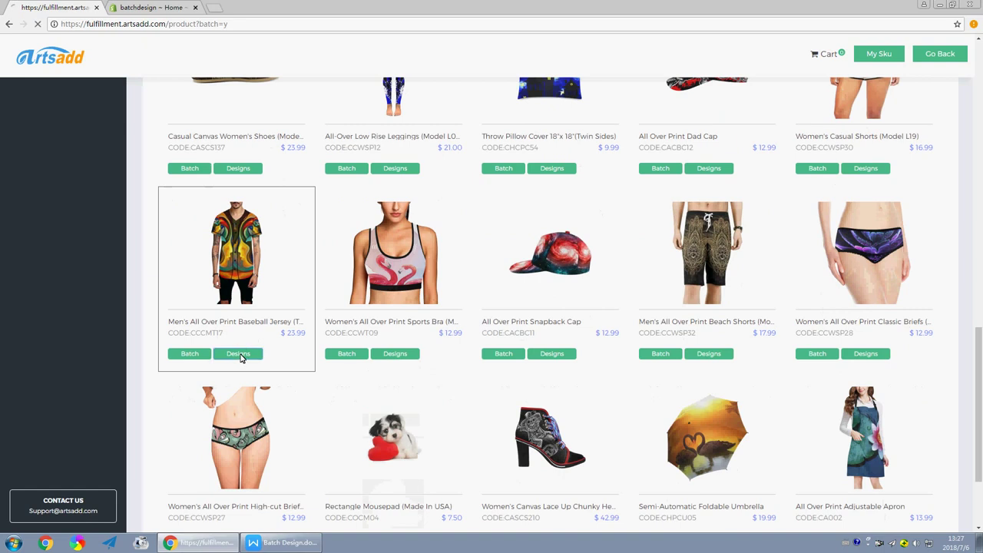
pyautogui.click(239, 354)
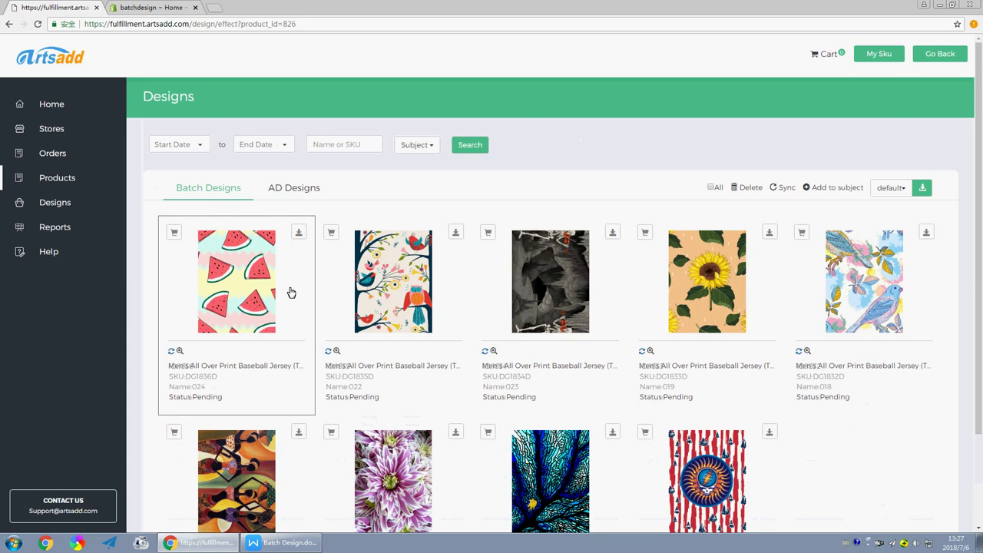
pyautogui.scroll(-3, 288, 292)
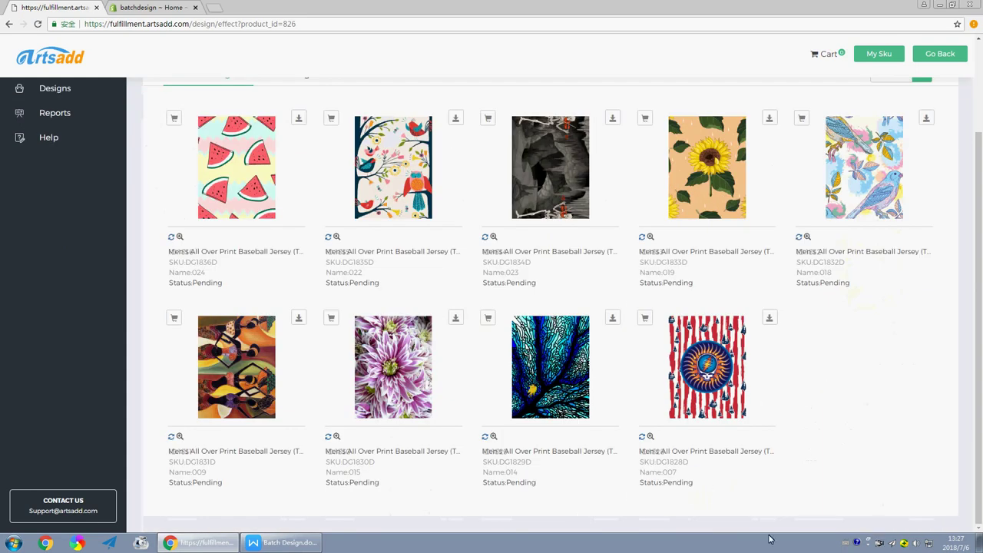
pyautogui.click(697, 482)
pyautogui.moveTo(697, 483); pyautogui.dragTo(640, 484)
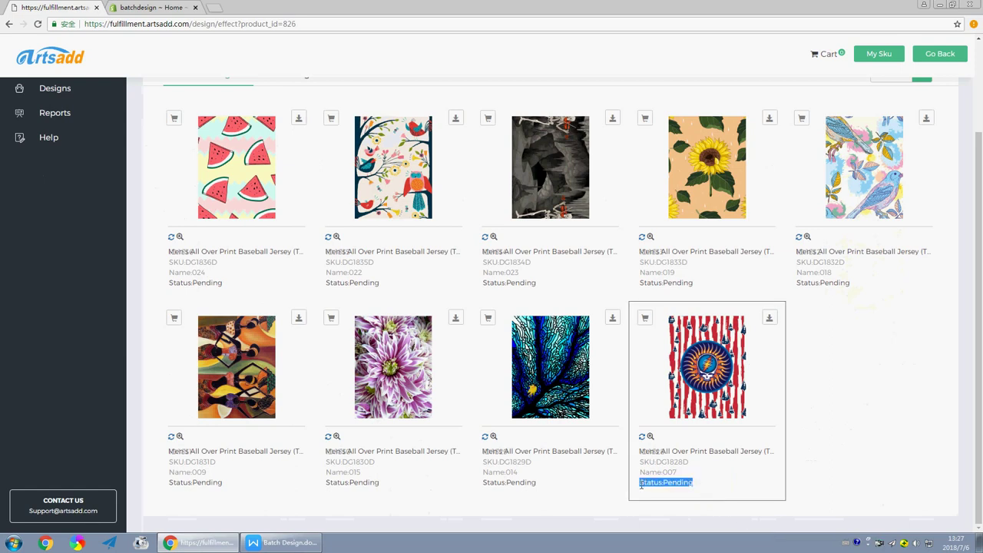
pyautogui.click(281, 543)
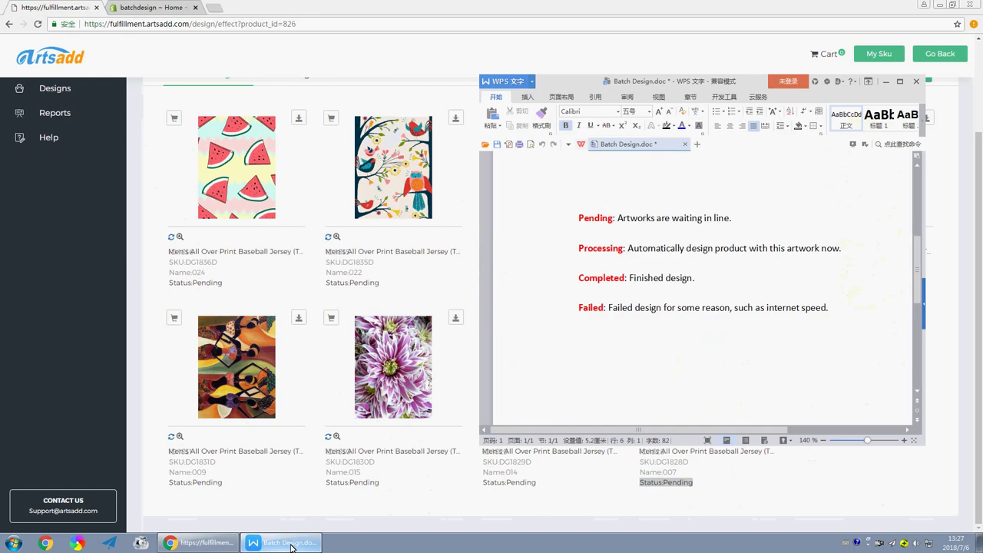
pyautogui.click(688, 291)
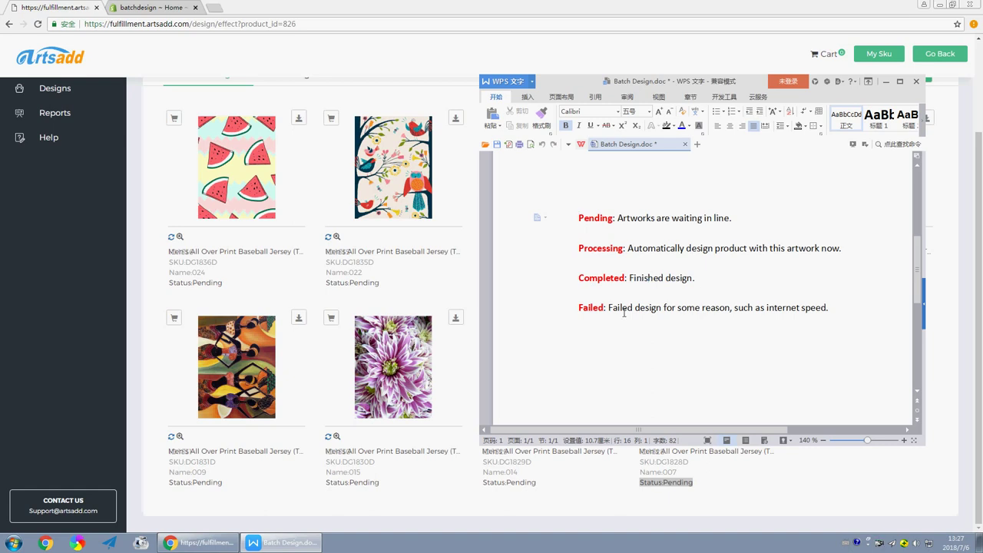
pyautogui.scroll(-1, 584, 302)
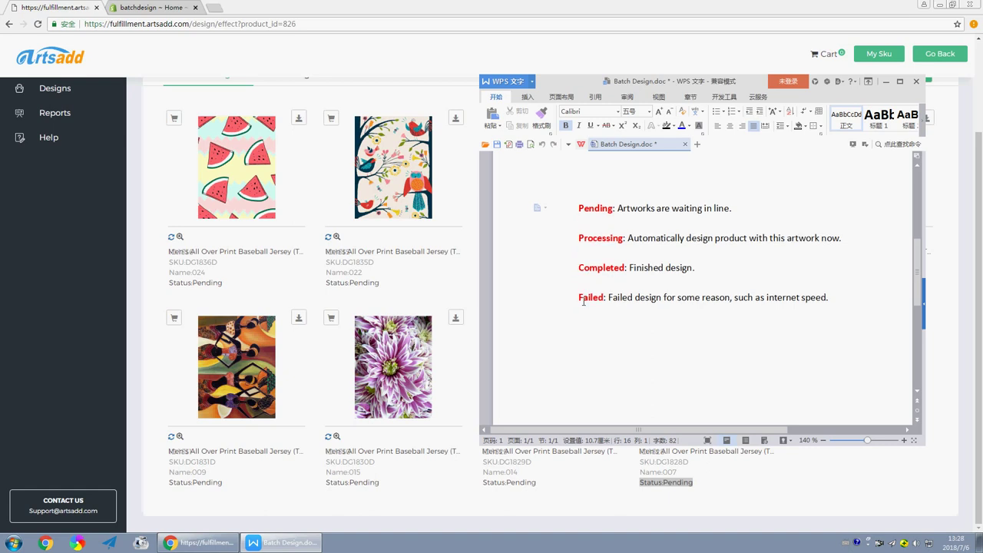
pyautogui.click(52, 240)
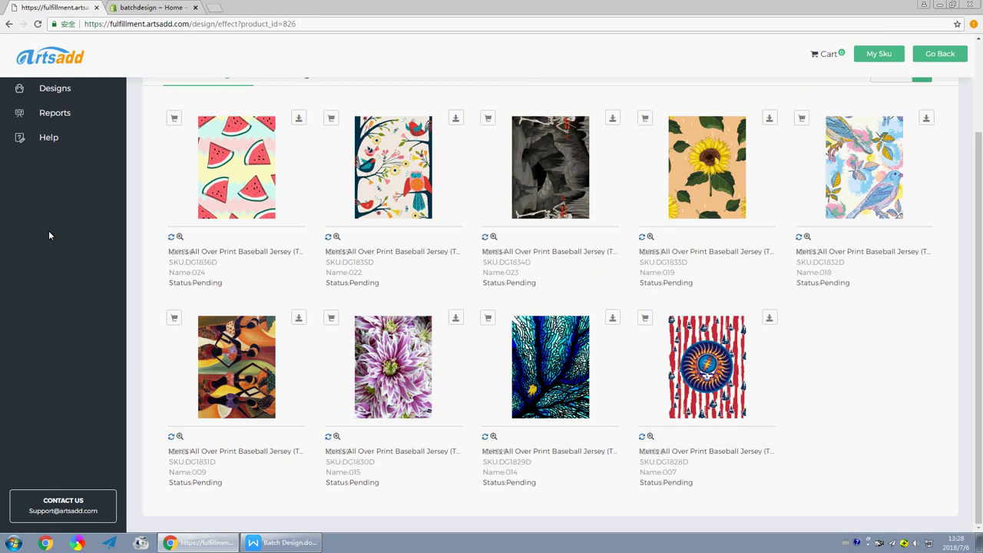
# - Begin connecting a new Shopify store named 'Artsadd test' from the Stores page
pyautogui.scroll(2, 47, 229)
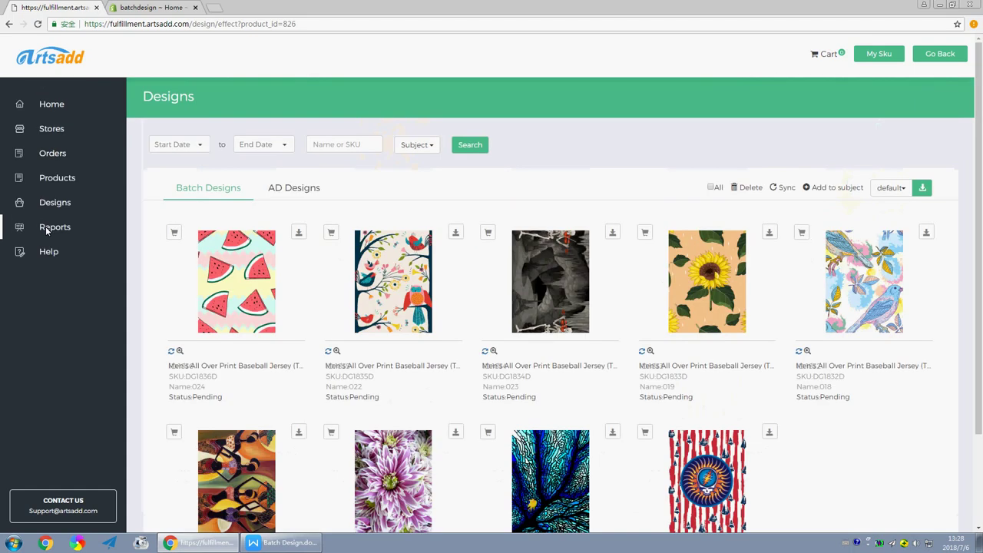
pyautogui.click(54, 130)
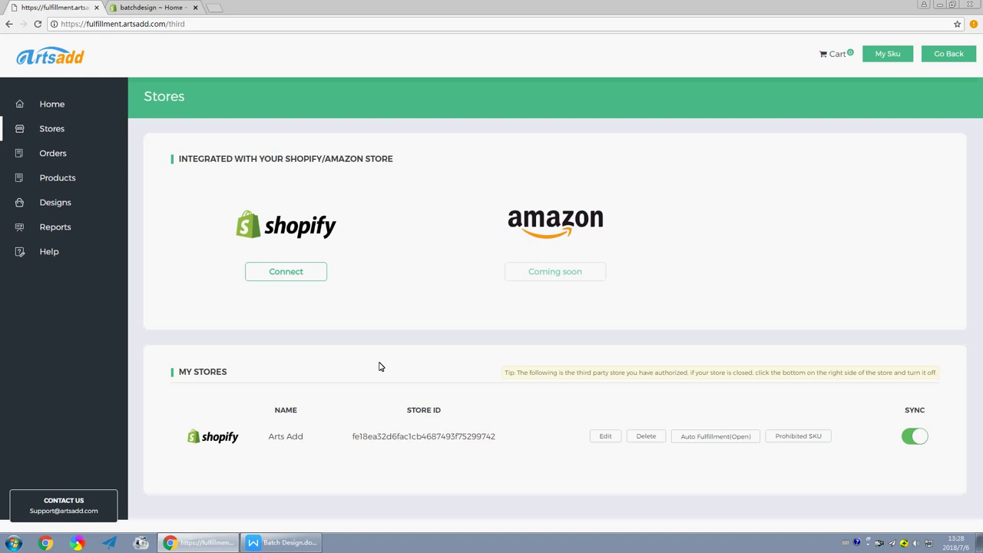
pyautogui.click(289, 275)
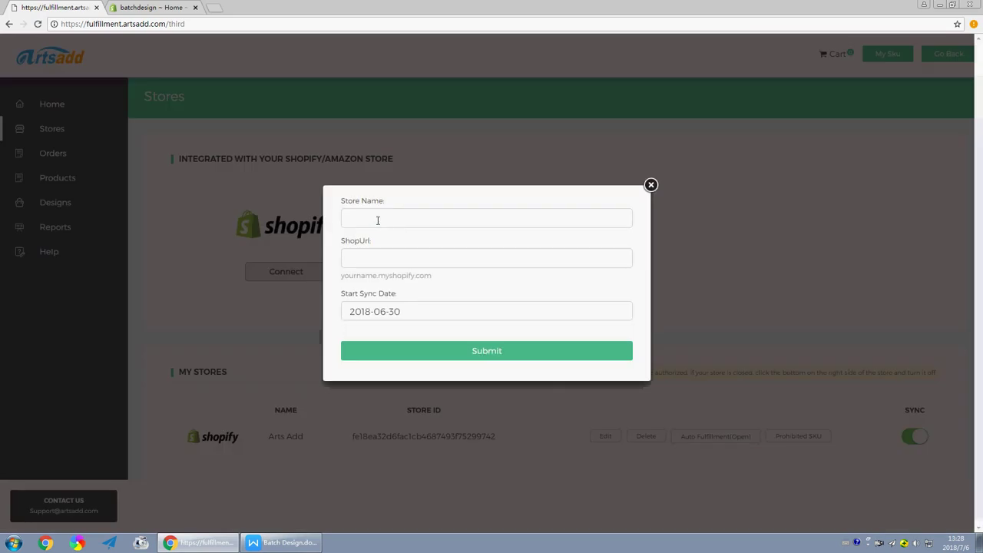
pyautogui.click(377, 220)
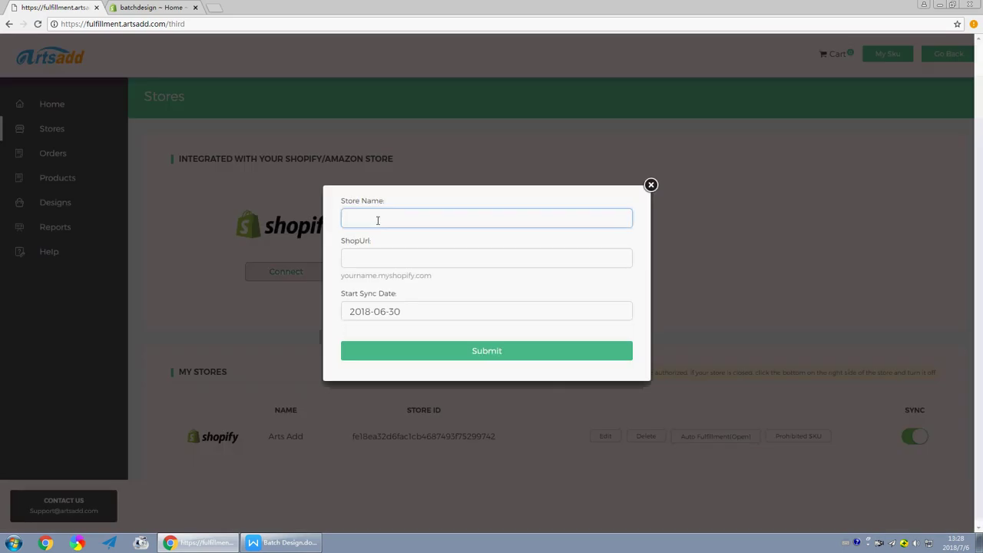
pyautogui.write('Arts')
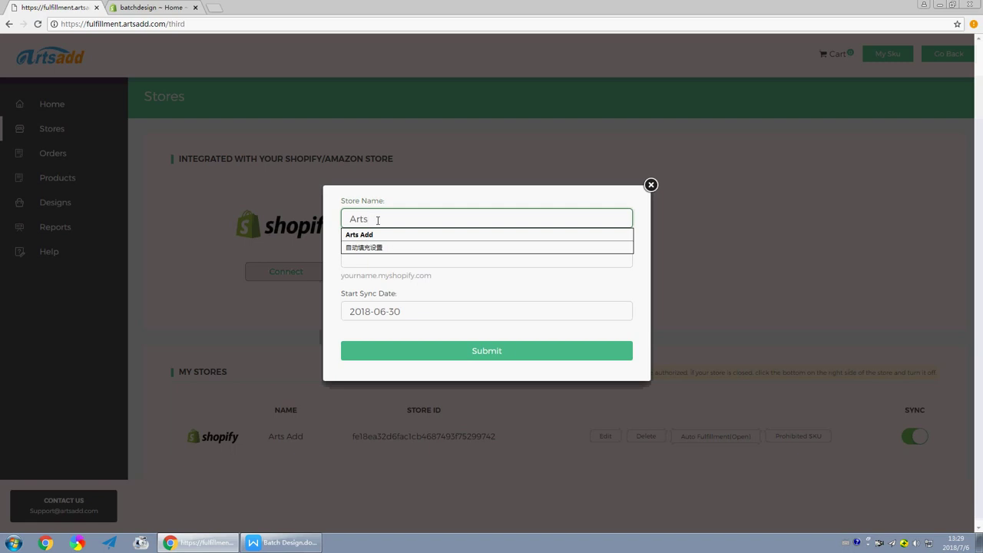
pyautogui.write('add t')
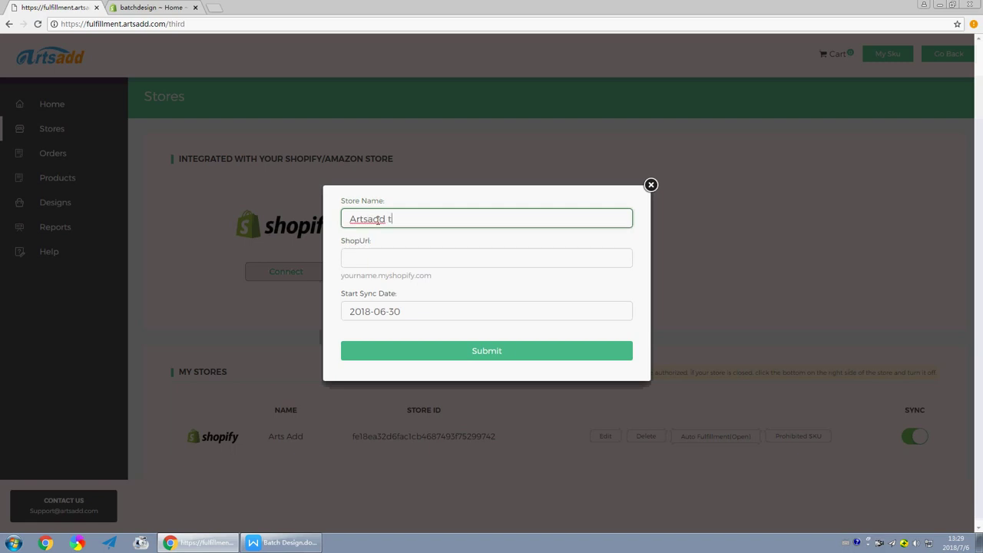
pyautogui.write('est')
pyautogui.click(369, 258)
# - Copy the batchdesign.myshopify.com address from the Shopify admin's address bar
pyautogui.click(161, 7)
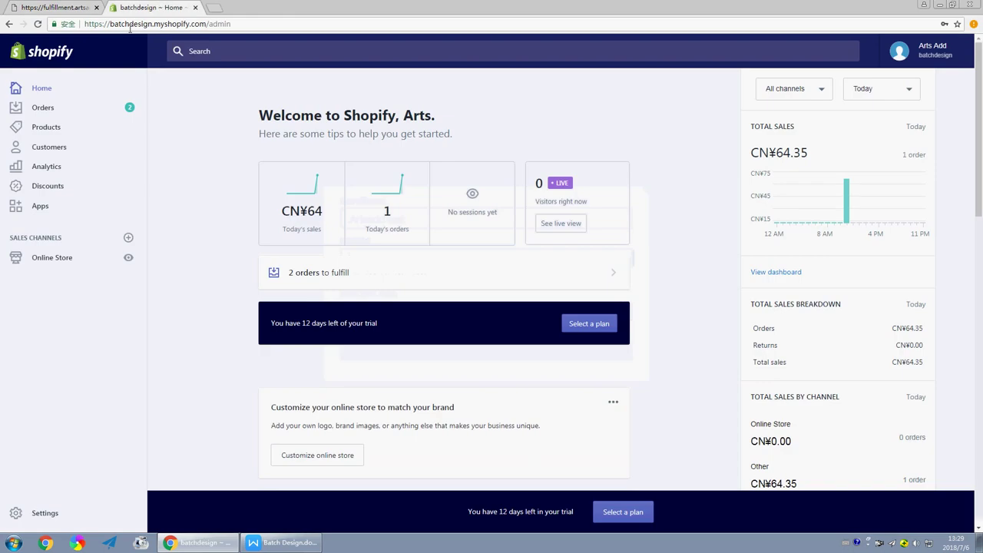
pyautogui.moveTo(109, 24); pyautogui.dragTo(206, 24)
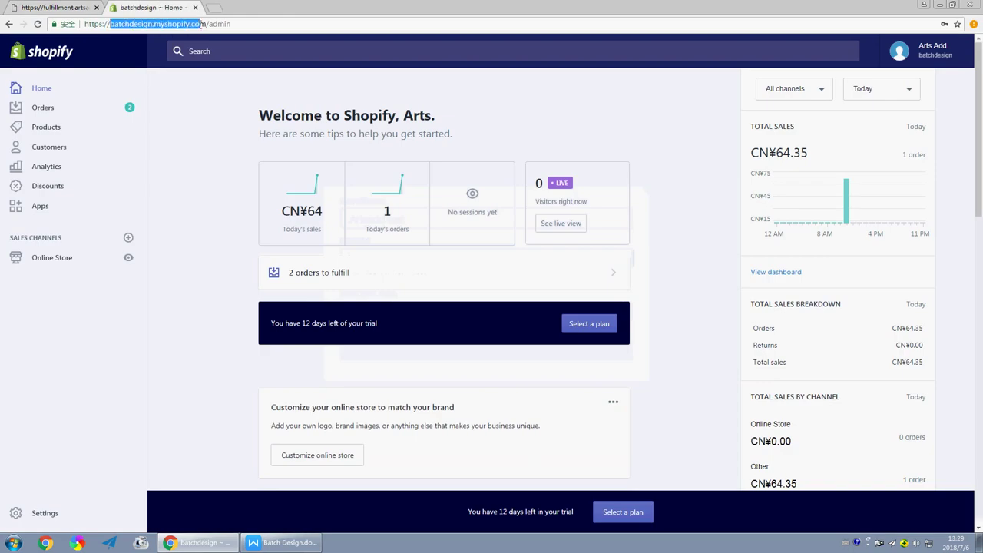
pyautogui.rightClick(190, 26)
pyautogui.click(217, 59)
# - Paste batchdesign.myshopify.com as the ShopUrl and submit the store connection
pyautogui.click(65, 9)
pyautogui.click(358, 259)
pyautogui.rightClick(358, 259)
pyautogui.click(383, 318)
pyautogui.click(456, 351)
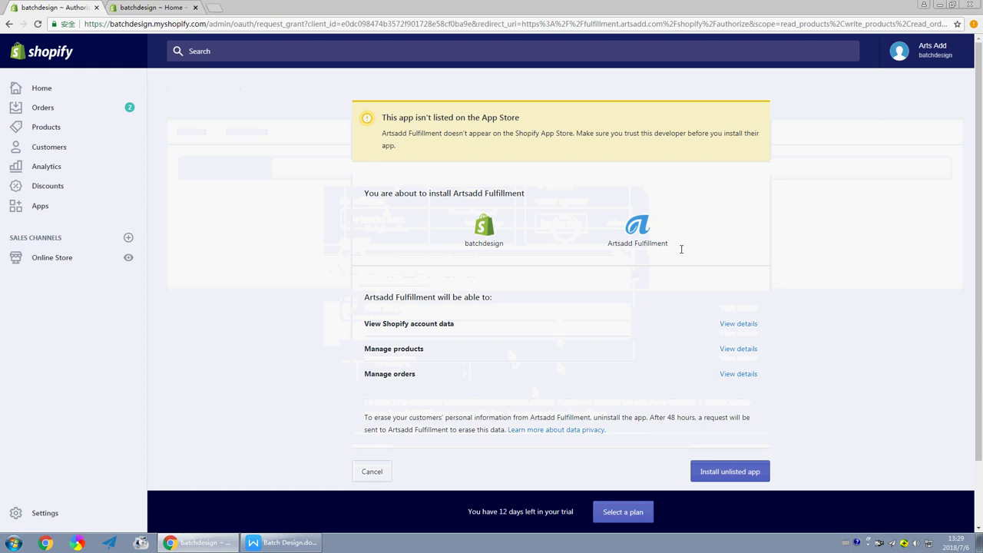
# - Install the unlisted Artsadd Fulfillment app on the batchdesign Shopify store
pyautogui.click(736, 474)
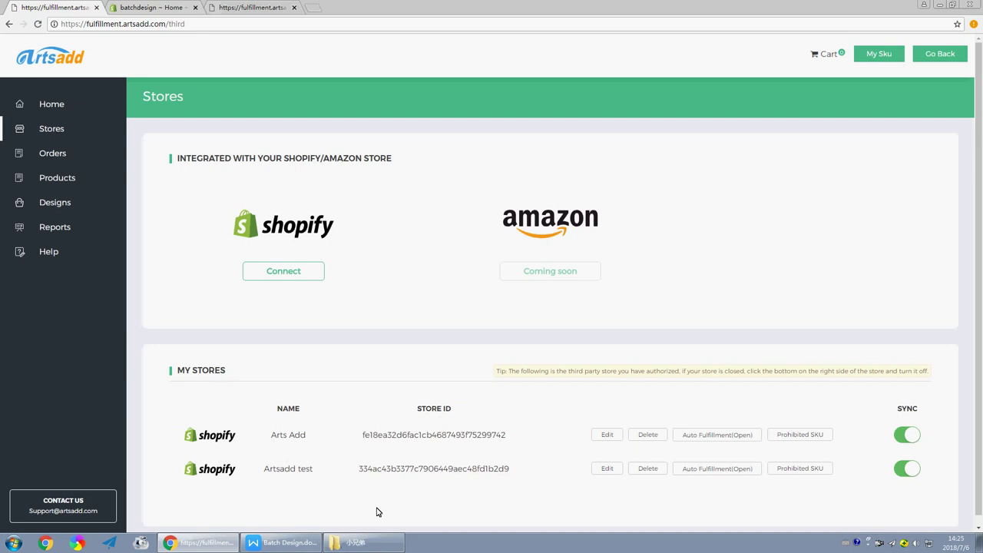
# - Select all jersey designs and bulk-sync them to the Artsadd test store
pyautogui.click(75, 226)
pyautogui.click(50, 204)
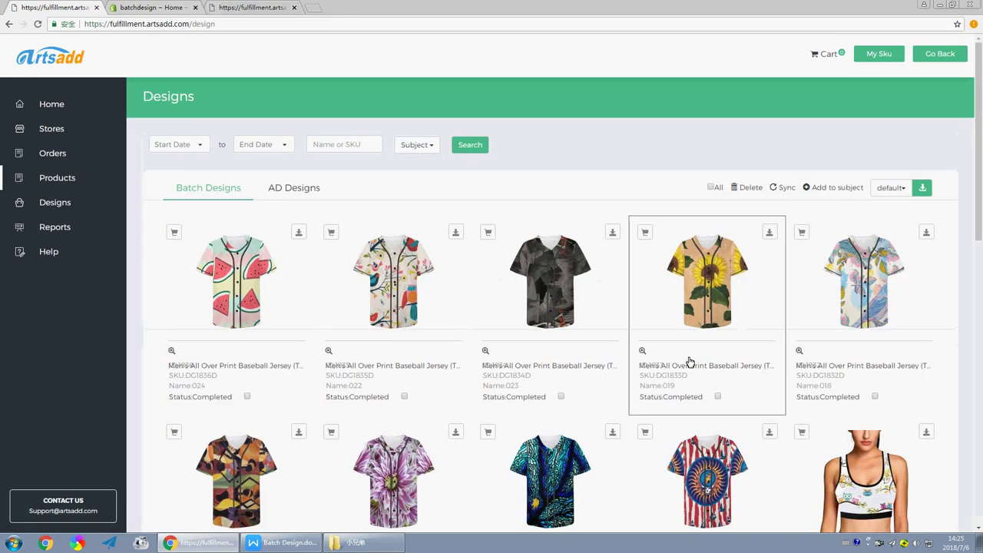
pyautogui.scroll(-1, 690, 361)
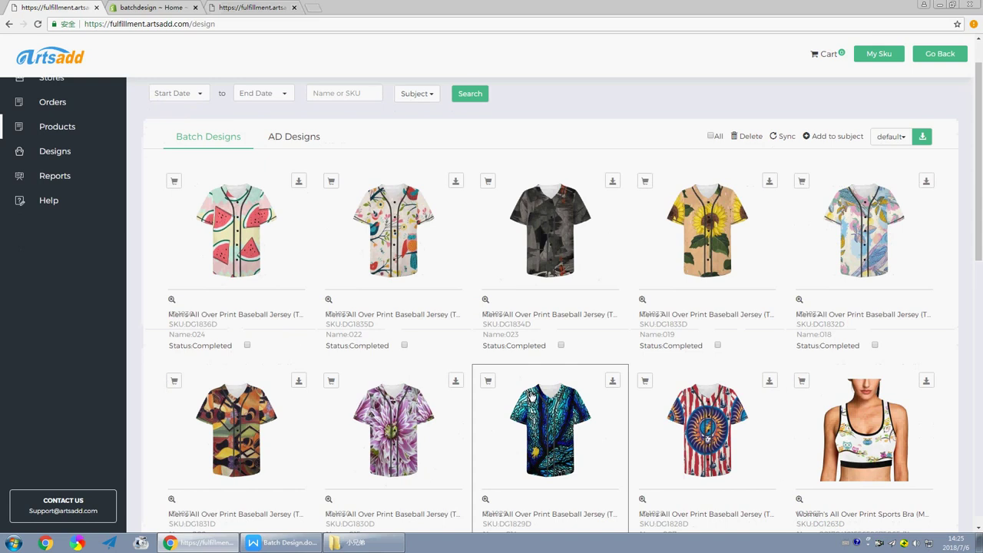
pyautogui.scroll(-1, 487, 390)
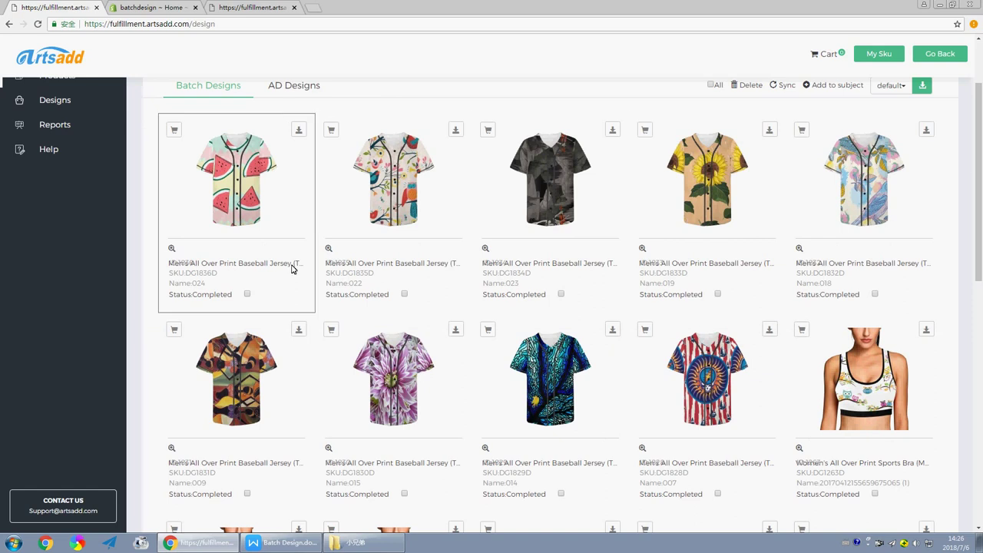
pyautogui.click(247, 300)
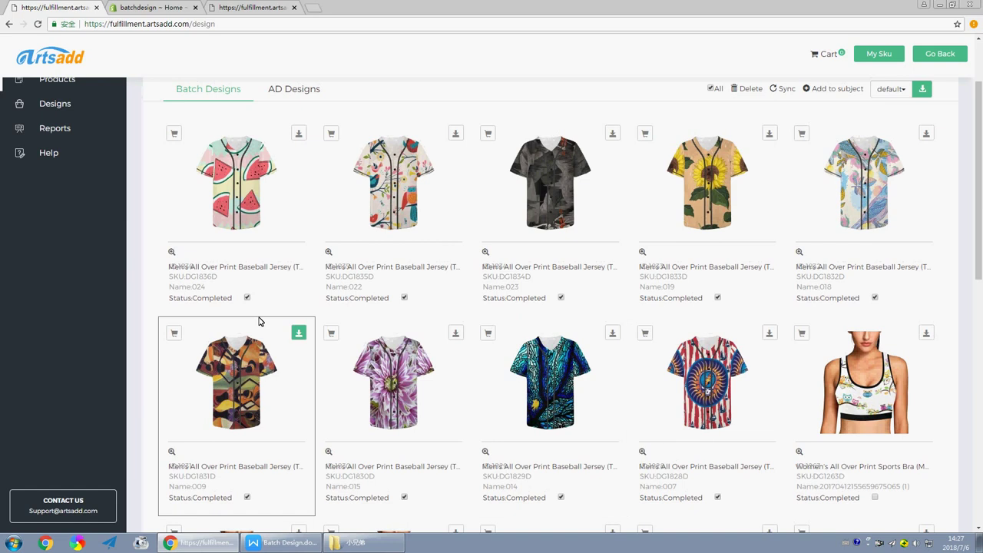
pyautogui.click(785, 88)
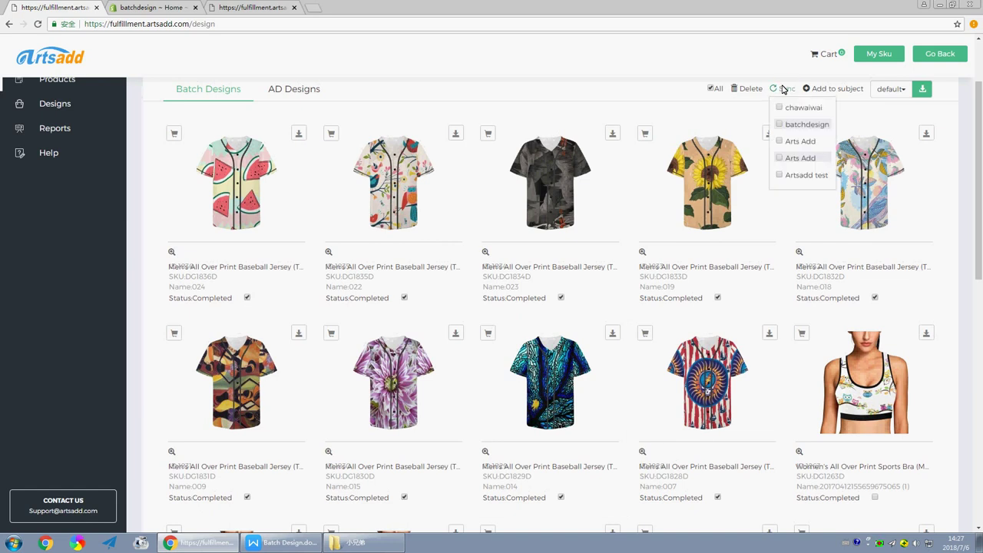
pyautogui.click(780, 175)
pyautogui.click(369, 129)
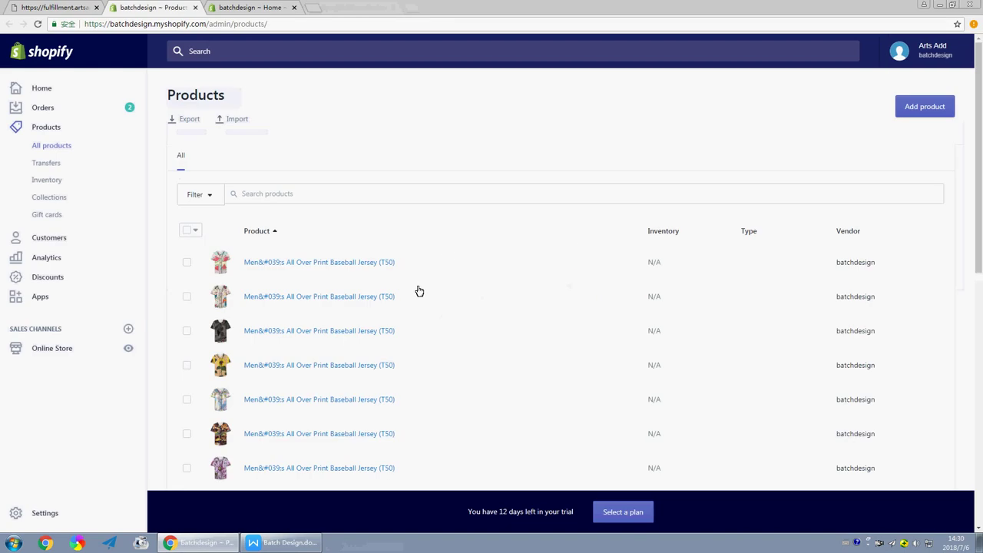
# - Scroll the Shopify product list and open the first synced Men's All Over Print Baseball Jersey
pyautogui.scroll(-1, 448, 254)
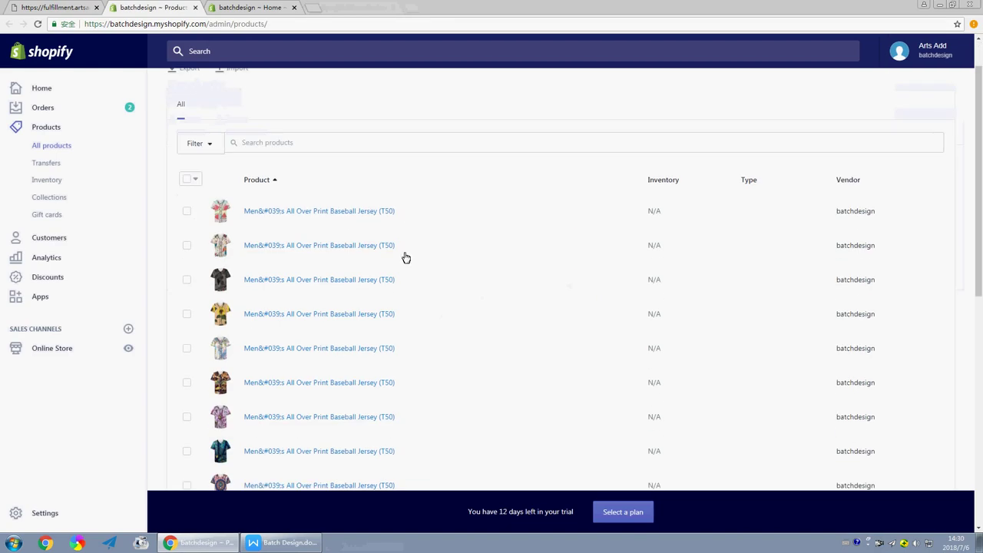
pyautogui.scroll(-1, 340, 180)
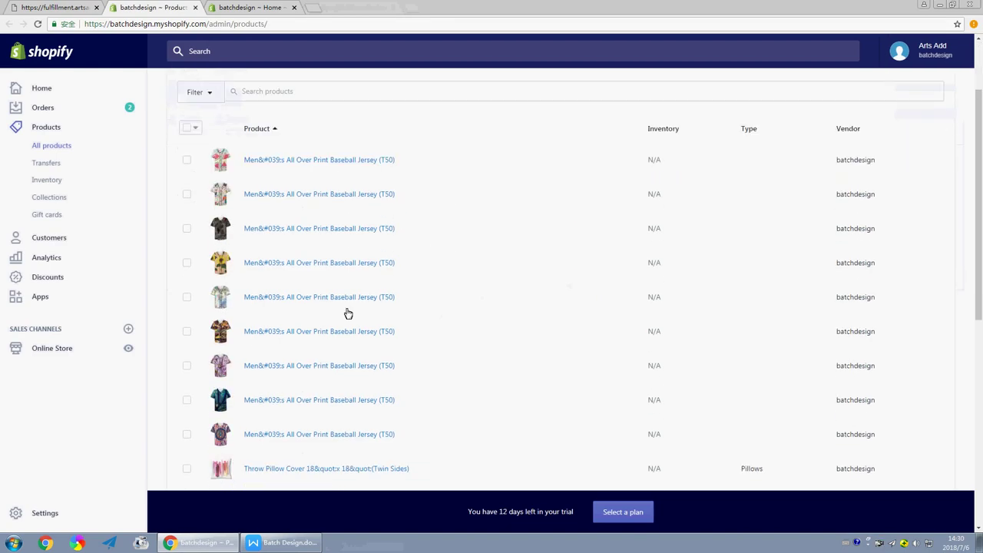
pyautogui.scroll(-1, 368, 370)
pyautogui.scroll(2, 368, 370)
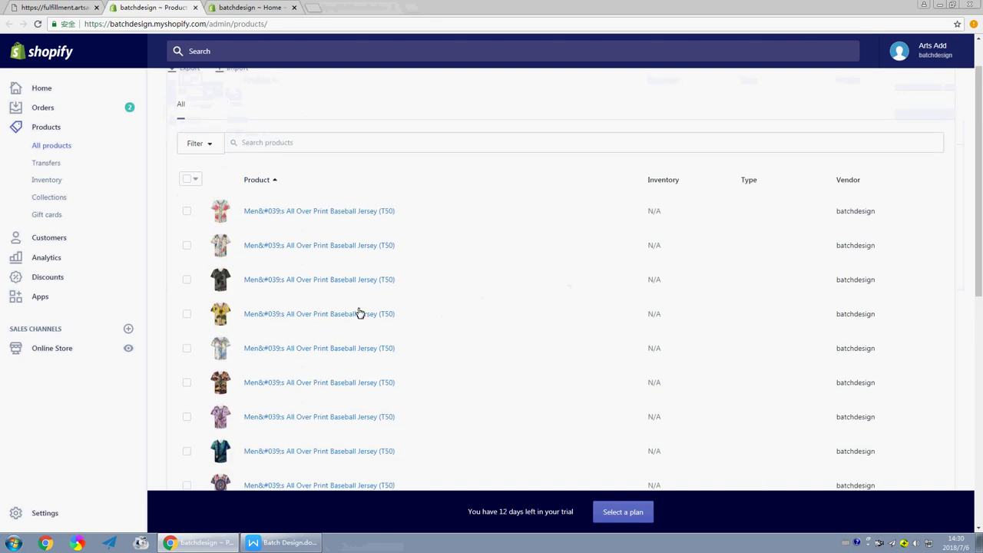
pyautogui.click(329, 213)
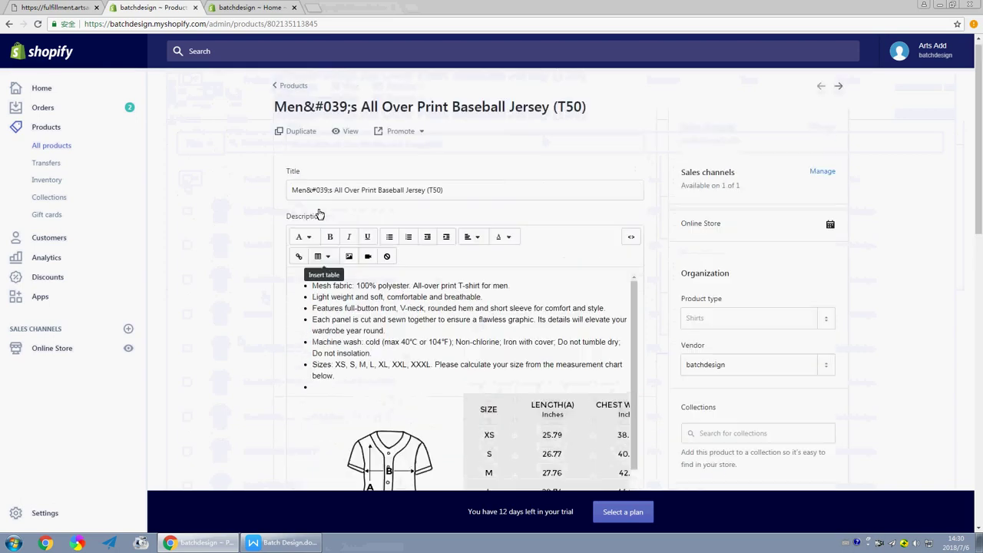
# - Scroll through the watermelon jersey's page to review its images and six size variants
pyautogui.scroll(-2, 407, 299)
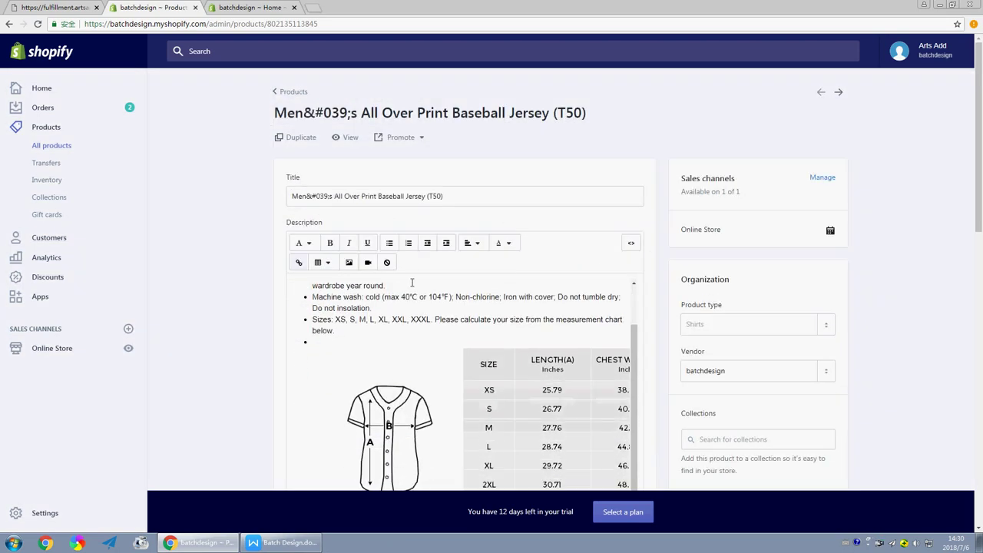
pyautogui.scroll(-5, 394, 318)
pyautogui.scroll(-3, 461, 331)
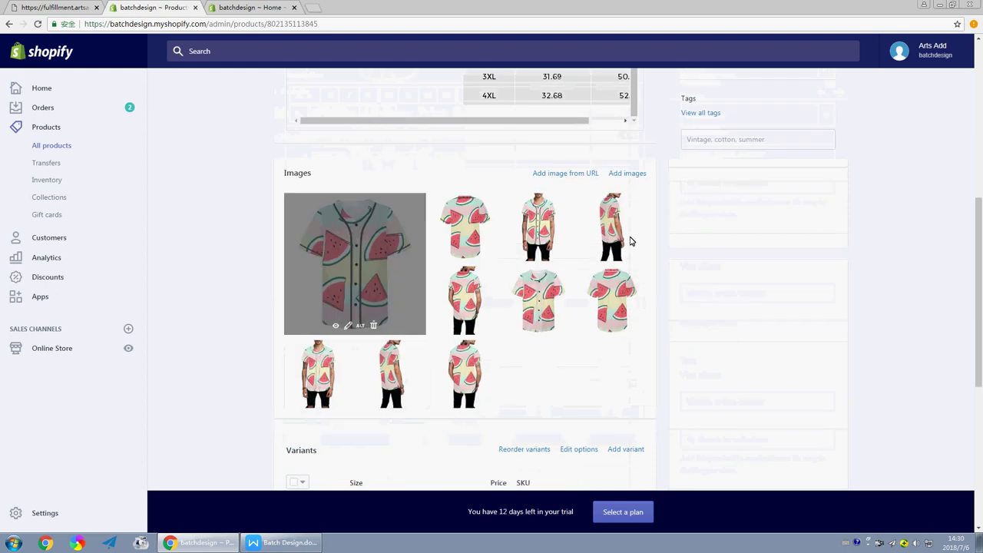
pyautogui.scroll(-2, 422, 330)
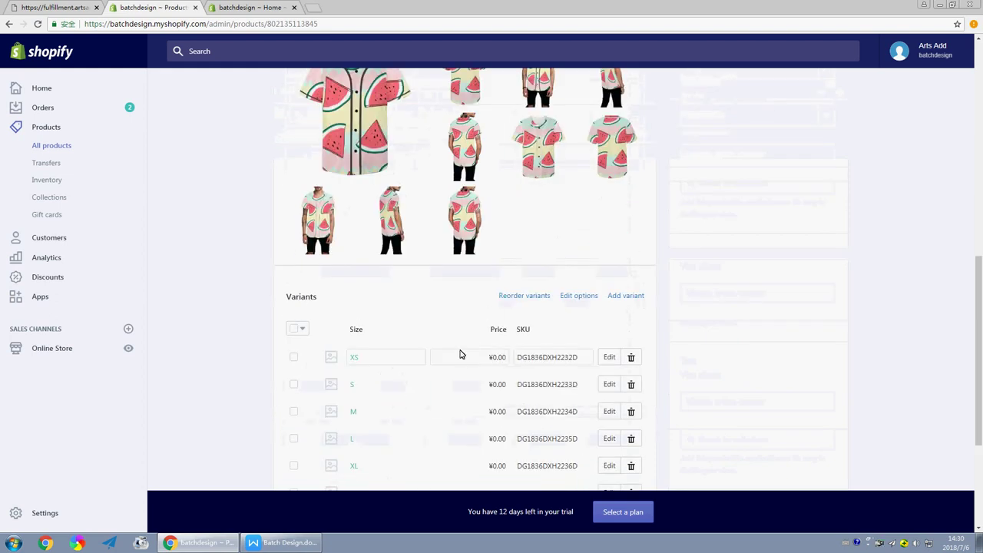
pyautogui.scroll(-2, 385, 326)
pyautogui.scroll(3, 451, 382)
pyautogui.scroll(1, 450, 388)
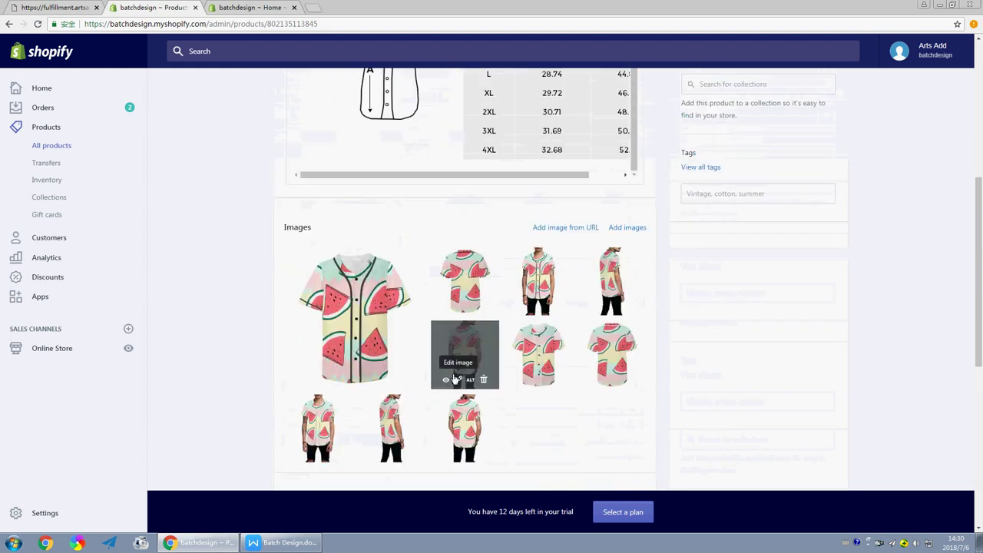
pyautogui.scroll(3, 453, 381)
pyautogui.scroll(1, 455, 378)
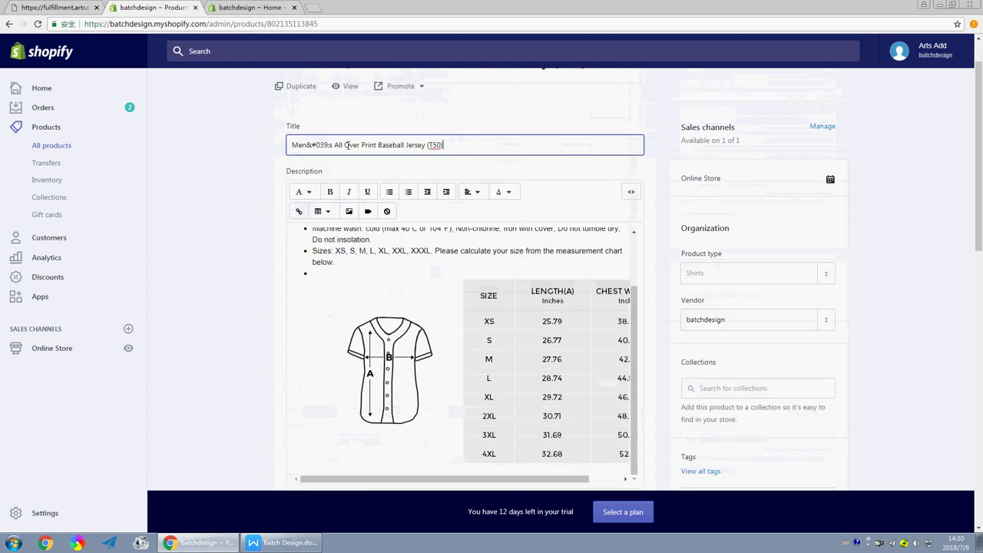
pyautogui.scroll(-3, 397, 280)
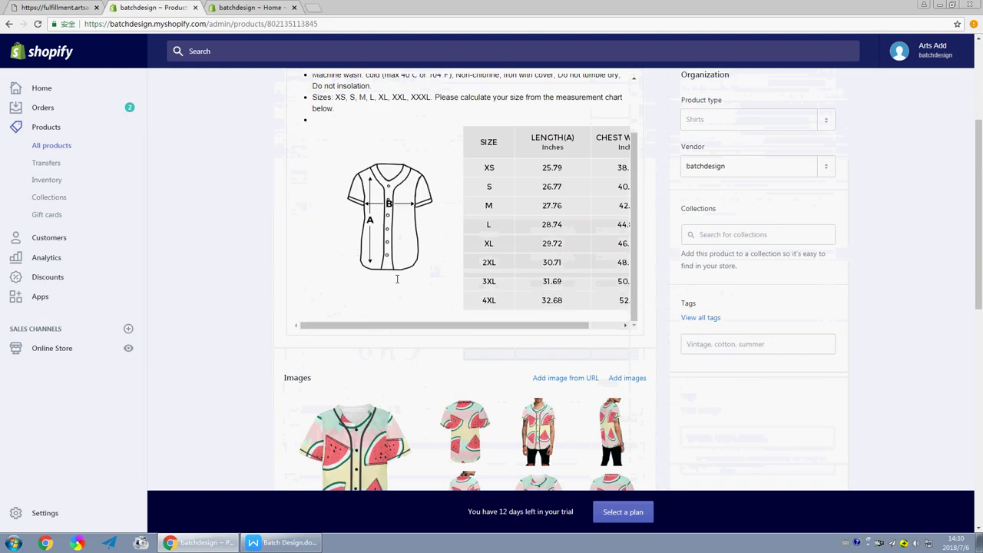
pyautogui.scroll(-3, 397, 286)
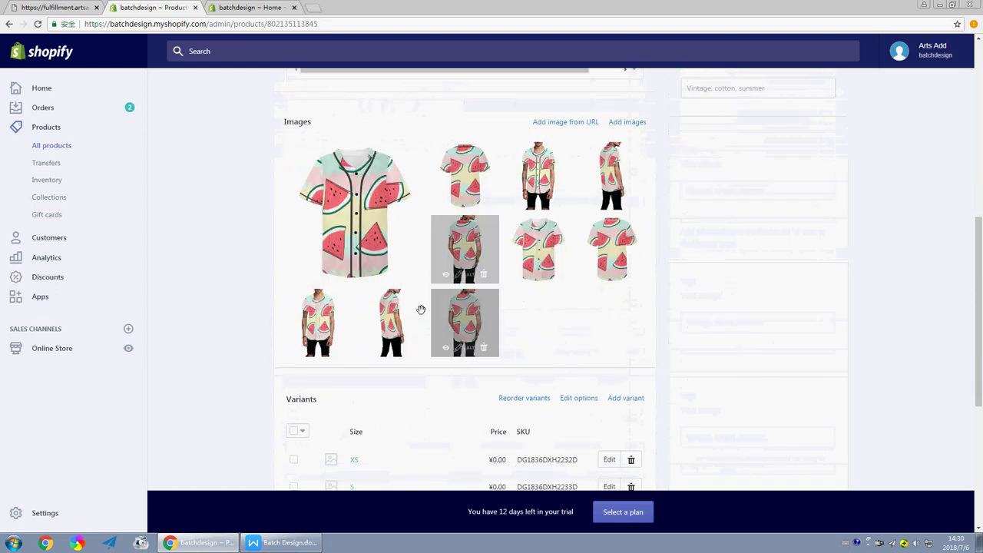
# - Move the main product image to a new slot and bring up the WPS note about SKU and Size
pyautogui.moveTo(375, 235); pyautogui.dragTo(465, 252)
pyautogui.moveTo(479, 306)
pyautogui.mouseDown()
pyautogui.moveTo(391, 226)
pyautogui.moveTo(532, 248)
pyautogui.mouseUp()
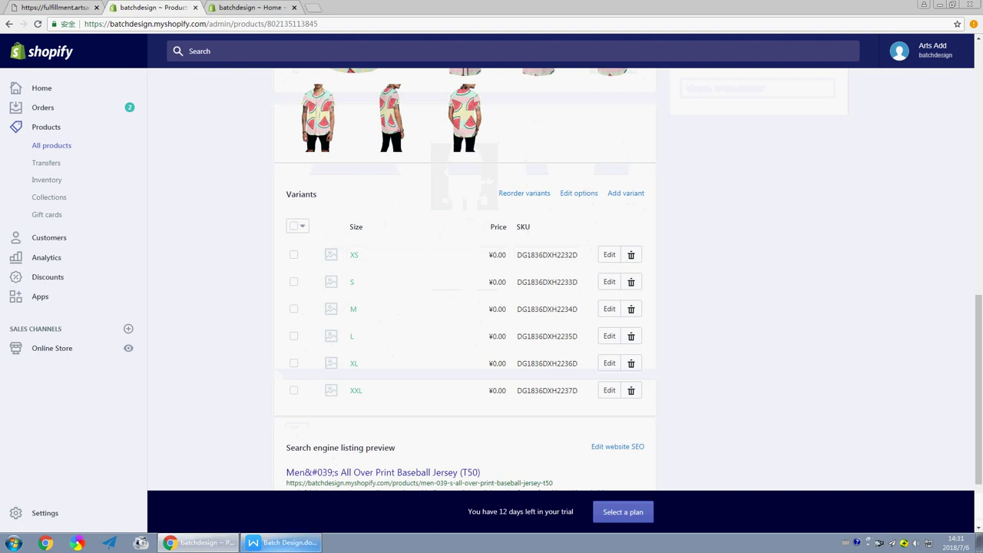
pyautogui.click(281, 543)
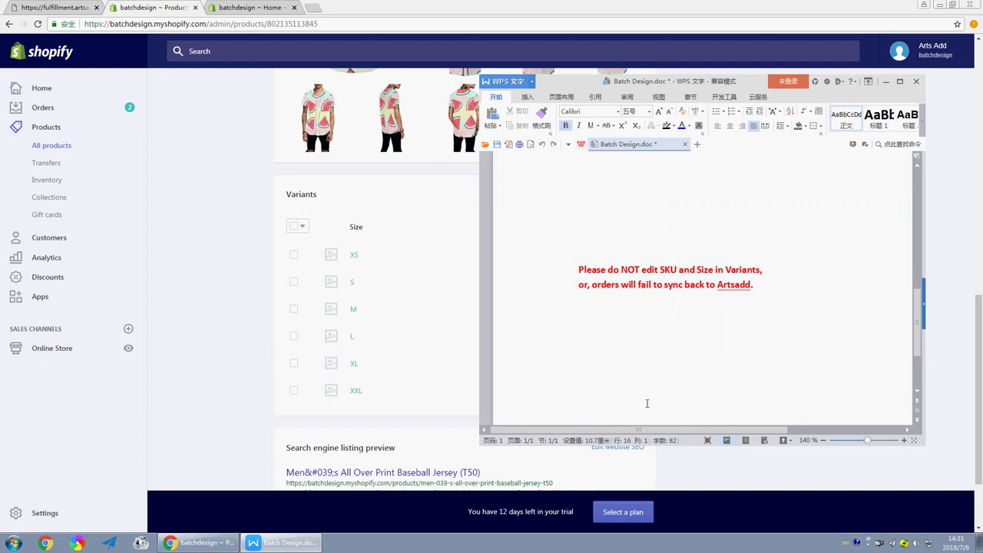
# - Set the XS, S and M jersey variant prices to 88
pyautogui.click(198, 258)
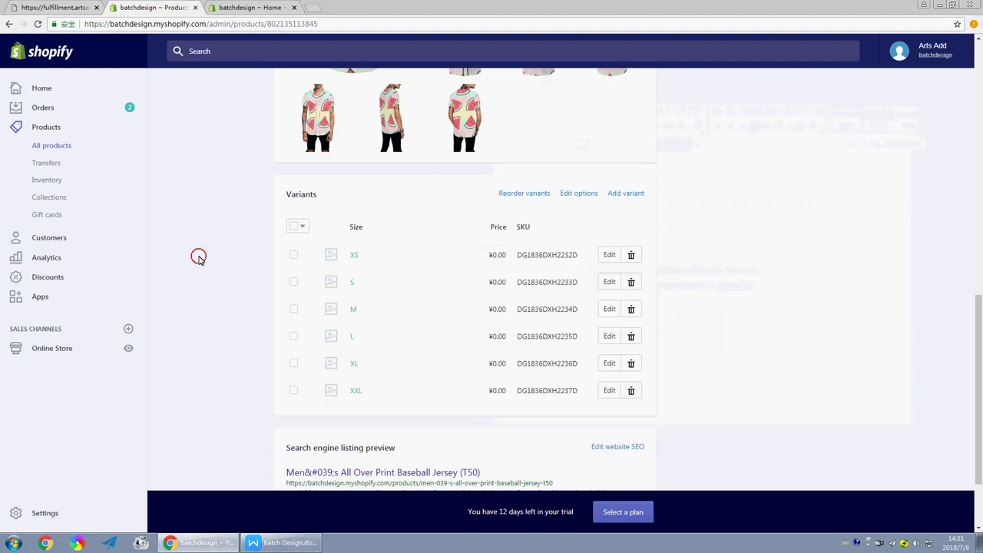
pyautogui.click(496, 262)
pyautogui.write('88')
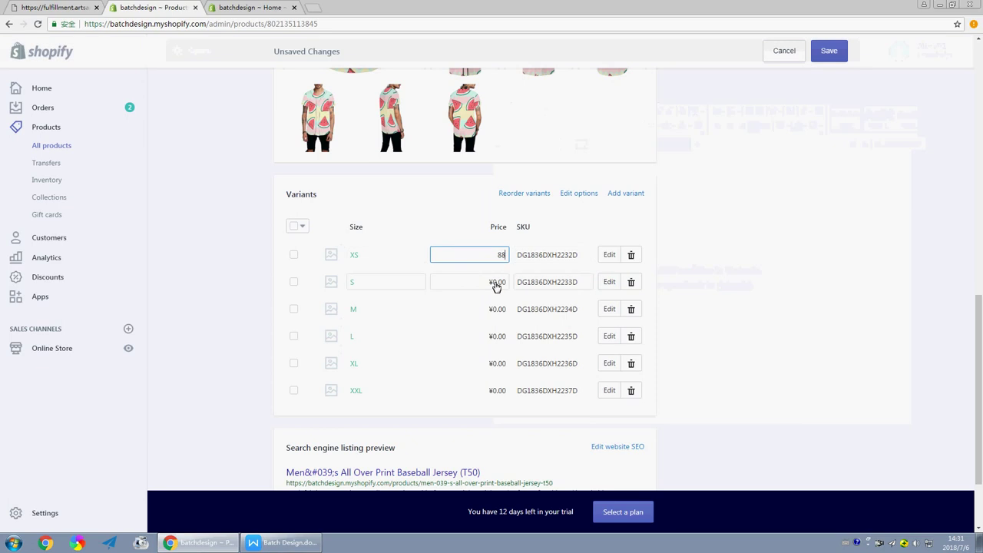
pyautogui.click(497, 283)
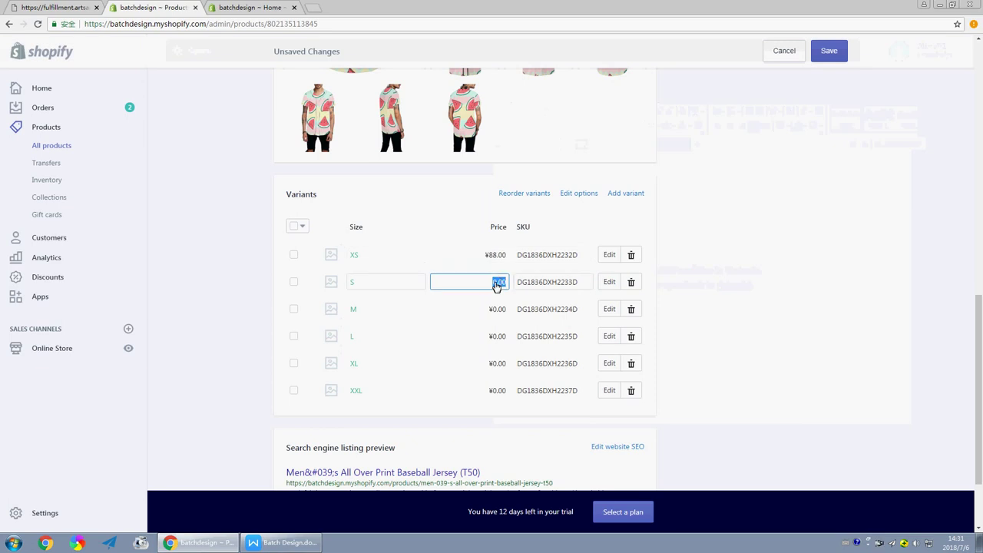
pyautogui.write('88')
pyautogui.click(500, 309)
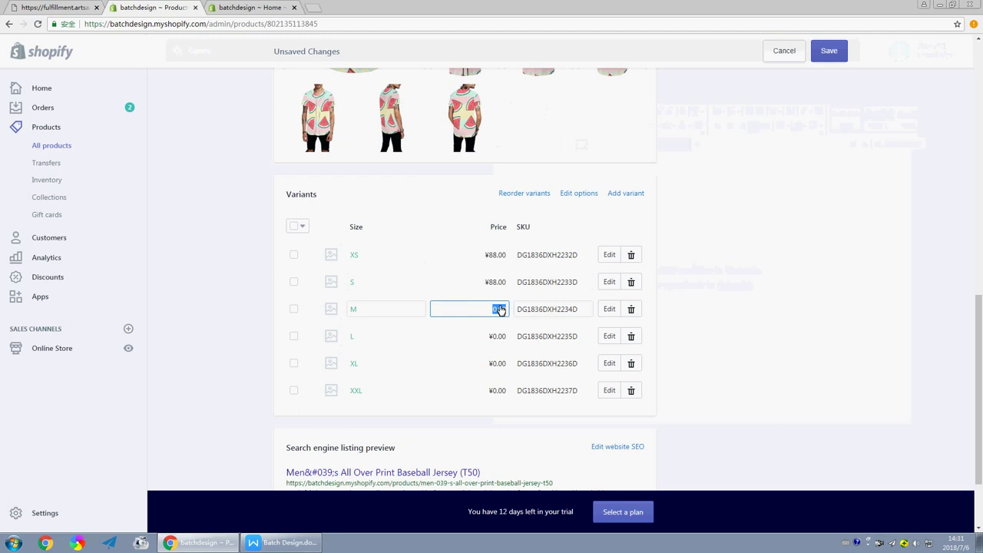
pyautogui.press('BackSpace')
pyautogui.write('88')
# - Set the L, XL and XXL variant prices to 88 and save the product
pyautogui.click(500, 336)
pyautogui.press('BackSpace')
pyautogui.write('88')
pyautogui.click(504, 362)
pyautogui.press('BackSpace')
pyautogui.write('88')
pyautogui.click(503, 390)
pyautogui.press('BackSpace')
pyautogui.write('88')
pyautogui.click(920, 235)
pyautogui.click(832, 54)
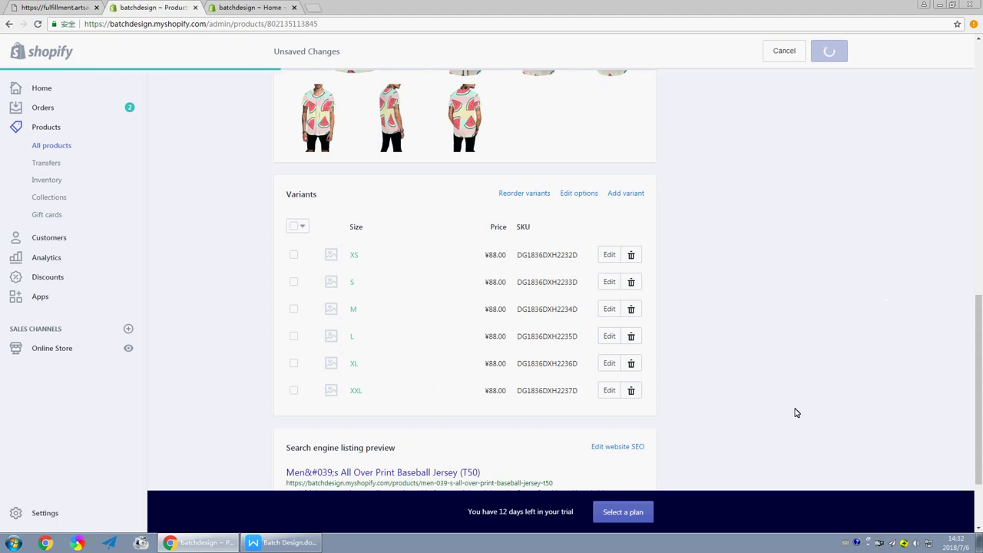
pyautogui.scroll(3, 725, 362)
# - Create a new draft order holding one size M All Over Print Baseball Jersey at ¥88.00
pyautogui.scroll(1, 724, 361)
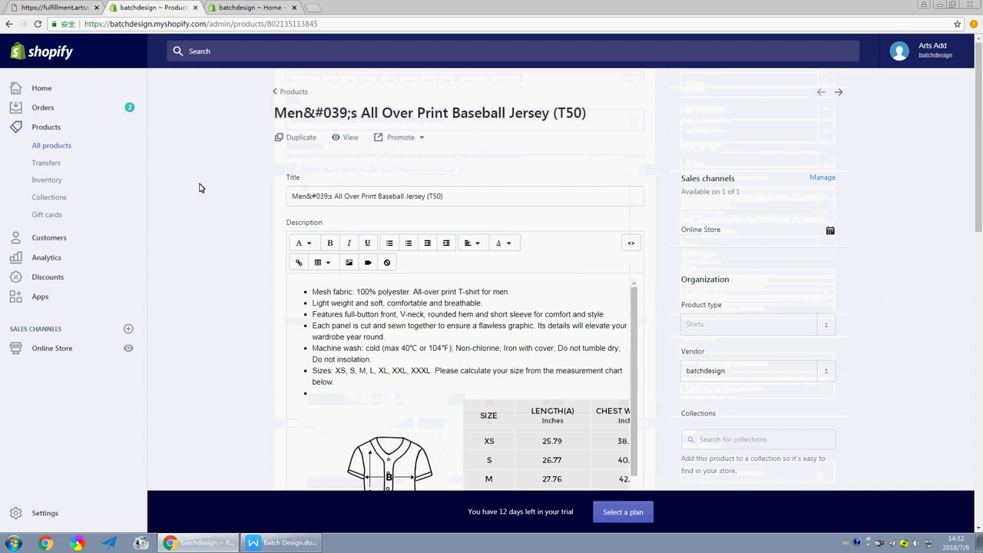
pyautogui.click(43, 106)
pyautogui.click(45, 144)
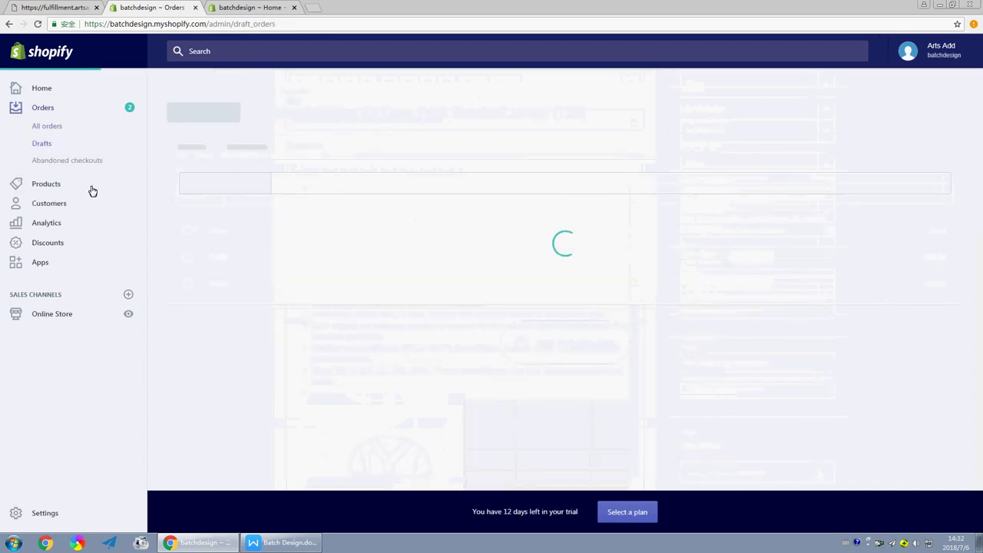
pyautogui.click(932, 126)
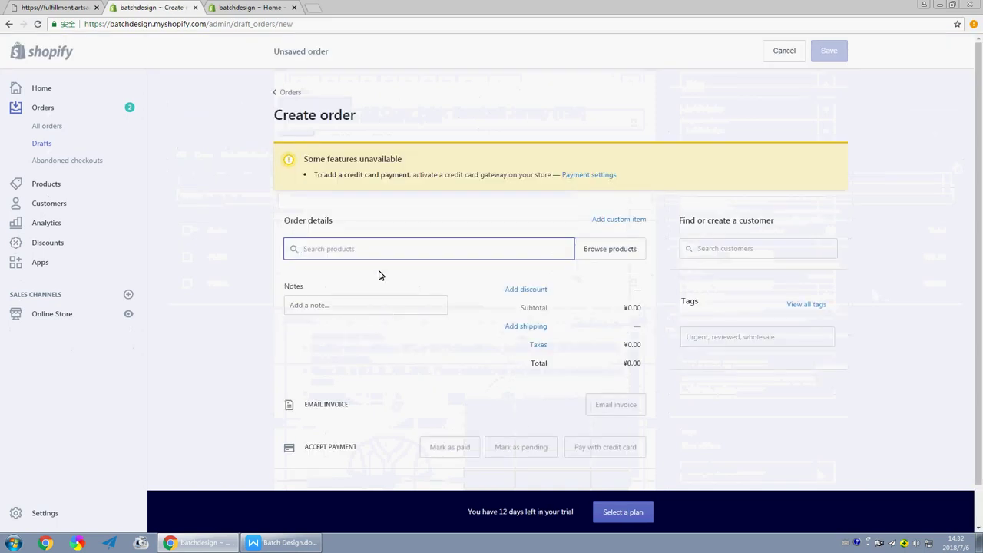
pyautogui.click(609, 249)
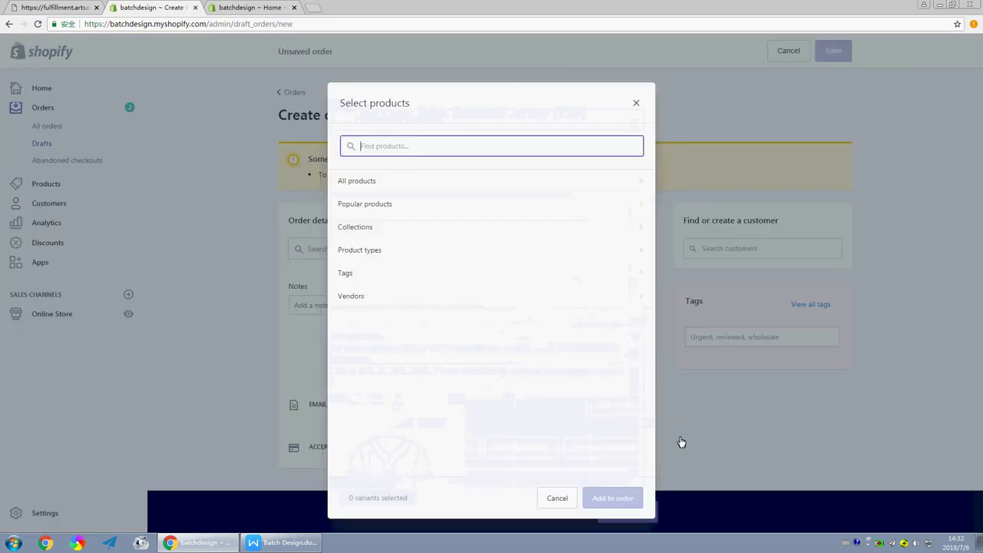
pyautogui.click(404, 189)
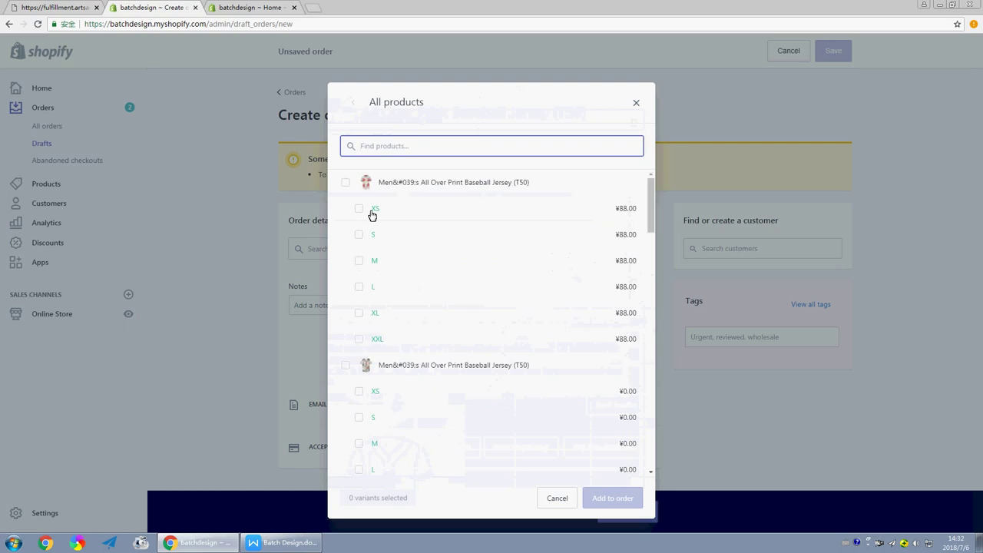
pyautogui.click(358, 261)
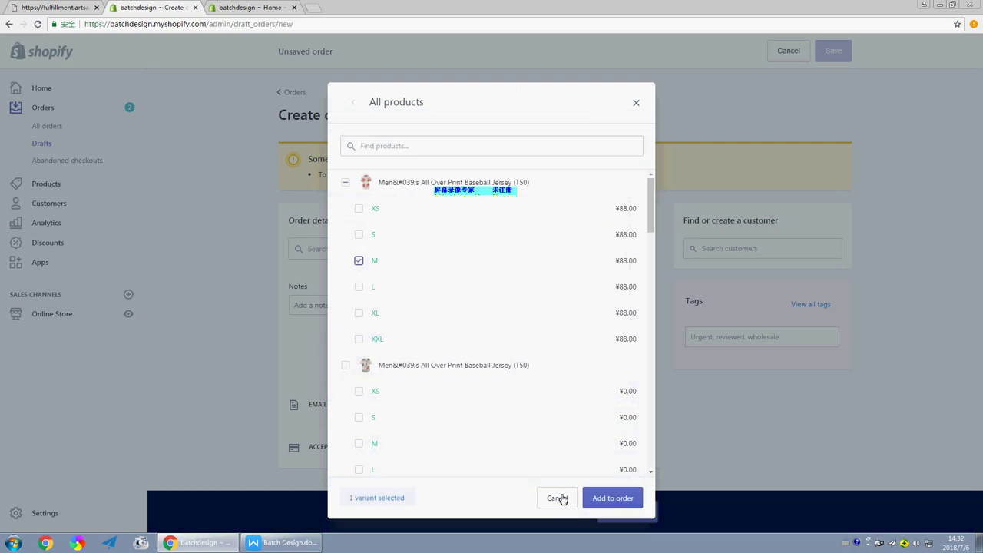
pyautogui.click(606, 498)
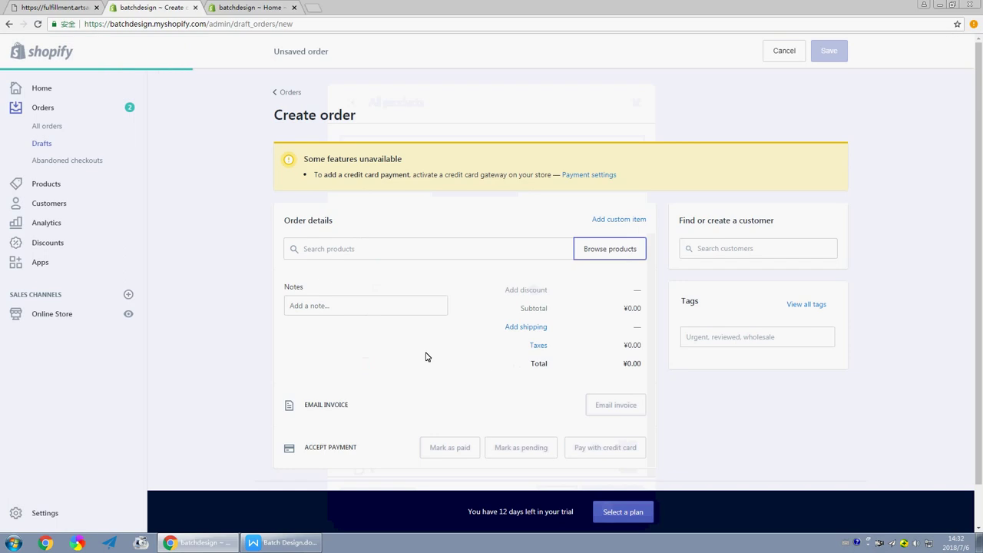
# - Start a new customer for the draft order named 'ab xy'
pyautogui.click(732, 248)
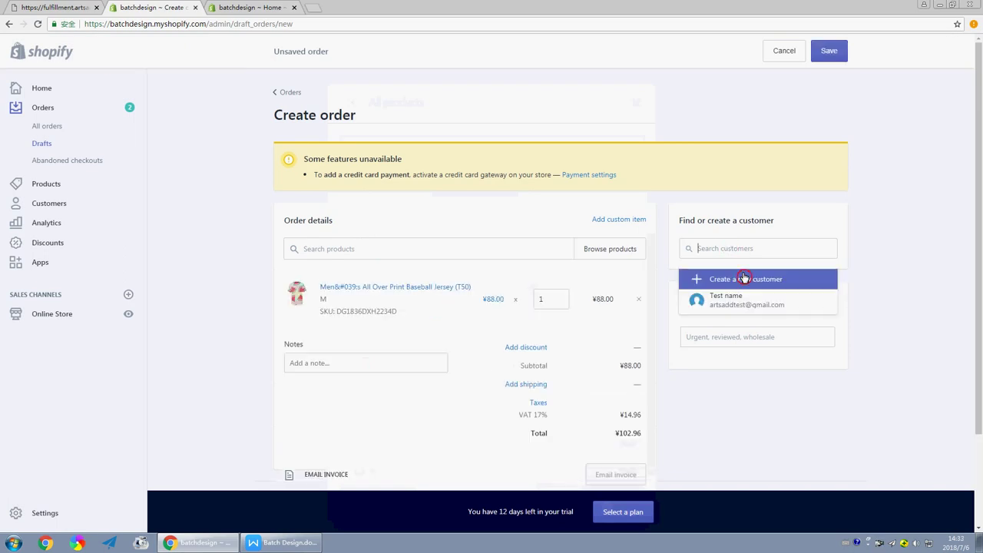
pyautogui.click(746, 281)
pyautogui.click(410, 163)
pyautogui.write('abc')
pyautogui.click(507, 160)
pyautogui.write('xyx')
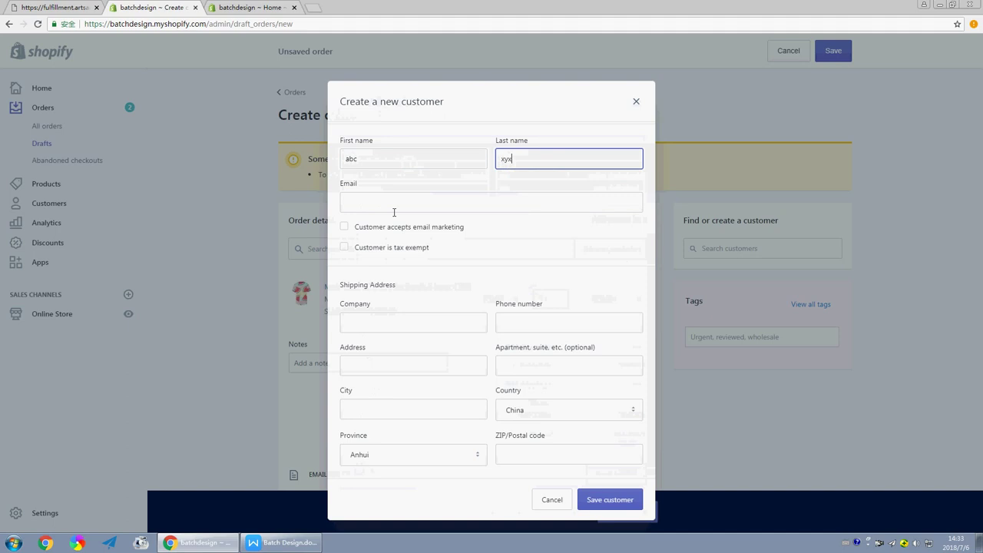
# - Enter the 'artsadd' email, accept the autofilled contact and address details, and save the customer
pyautogui.click(391, 203)
pyautogui.write('arta')
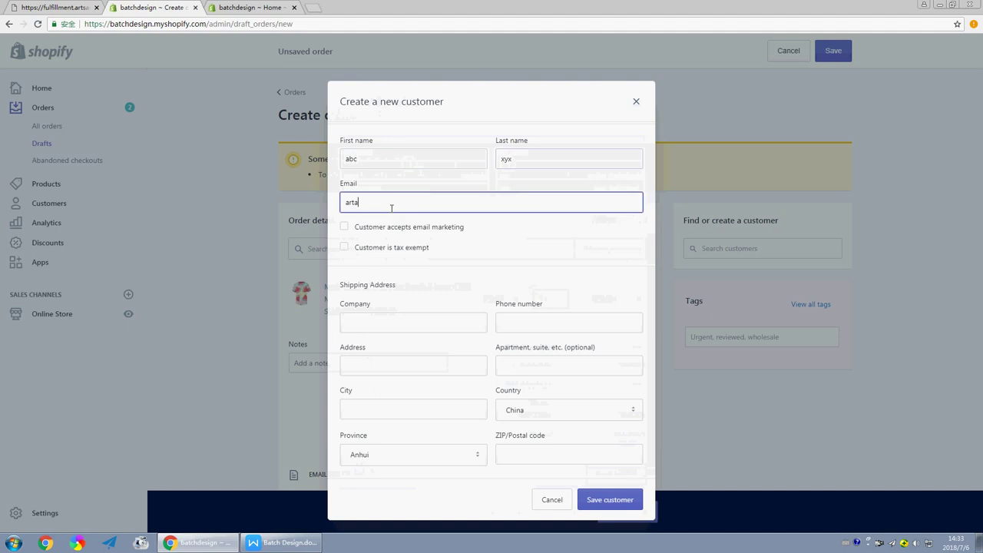
pyautogui.press('BackSpace')
pyautogui.write('sadd')
pyautogui.click(384, 219)
pyautogui.click(382, 206)
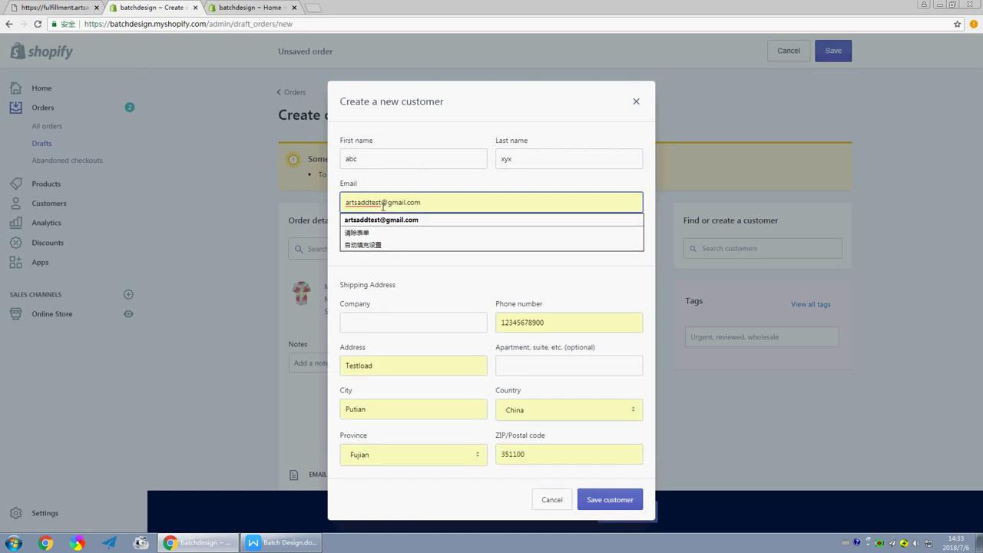
pyautogui.click(383, 205)
pyautogui.write('2')
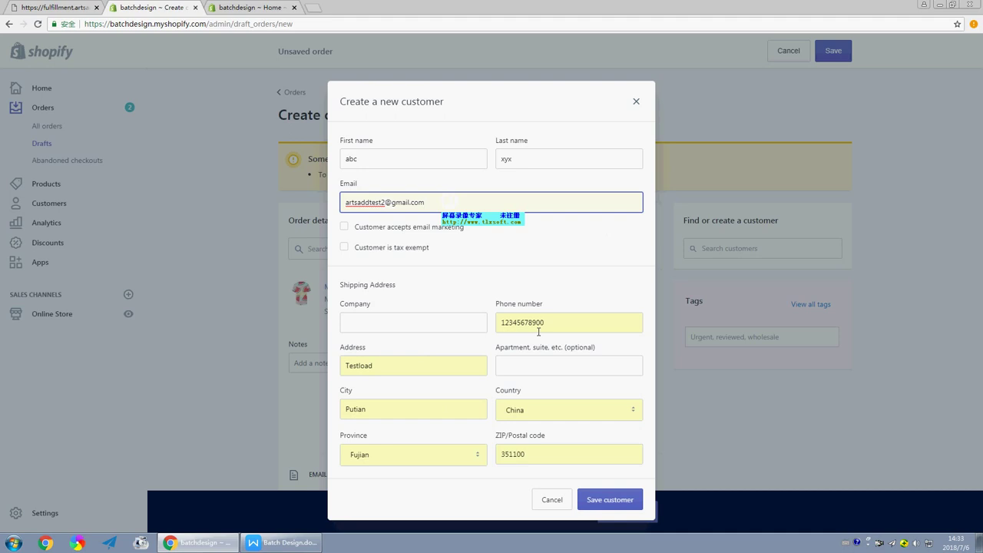
pyautogui.click(614, 501)
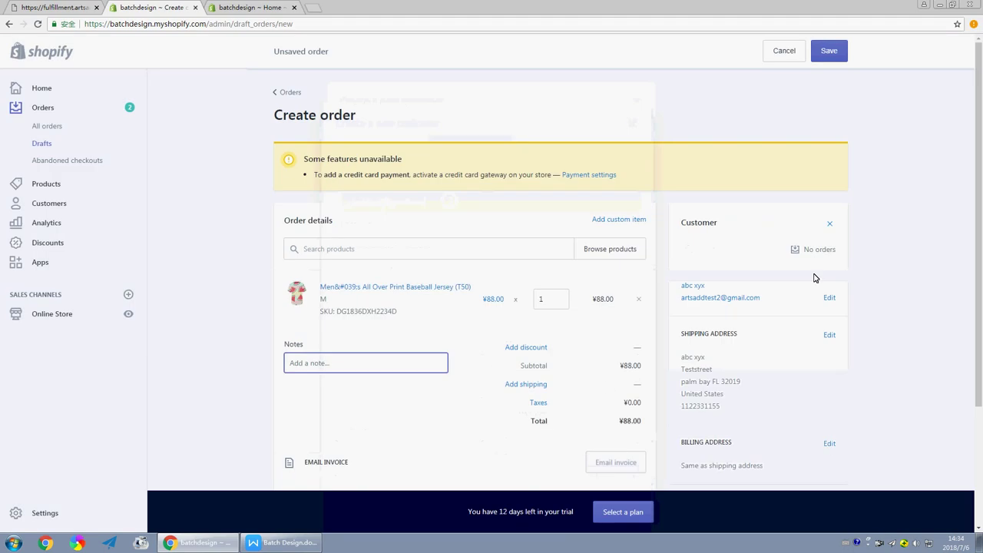
# - Mark the draft as paid and confirm creating order #1003
pyautogui.scroll(-2, 598, 326)
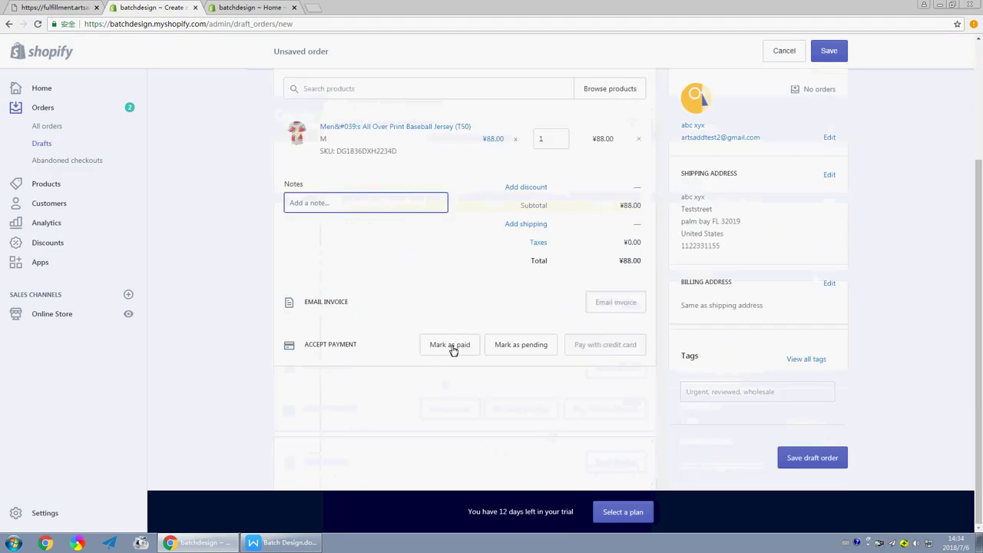
pyautogui.click(452, 347)
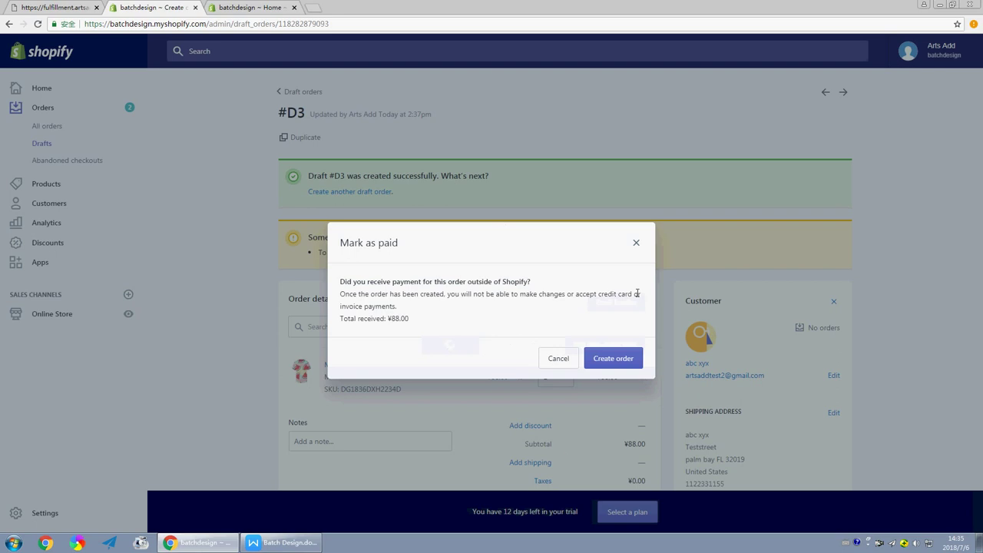
pyautogui.click(613, 367)
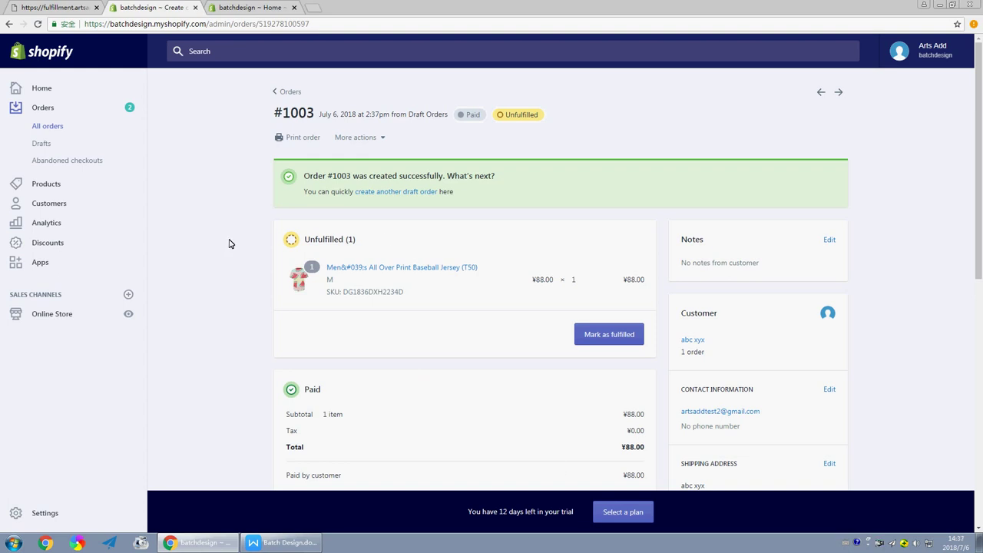
# - In Artsadd, dismiss the popups and find order #1003 in the Orders list, then go to Designs
pyautogui.click(53, 6)
pyautogui.click(593, 215)
pyautogui.click(682, 47)
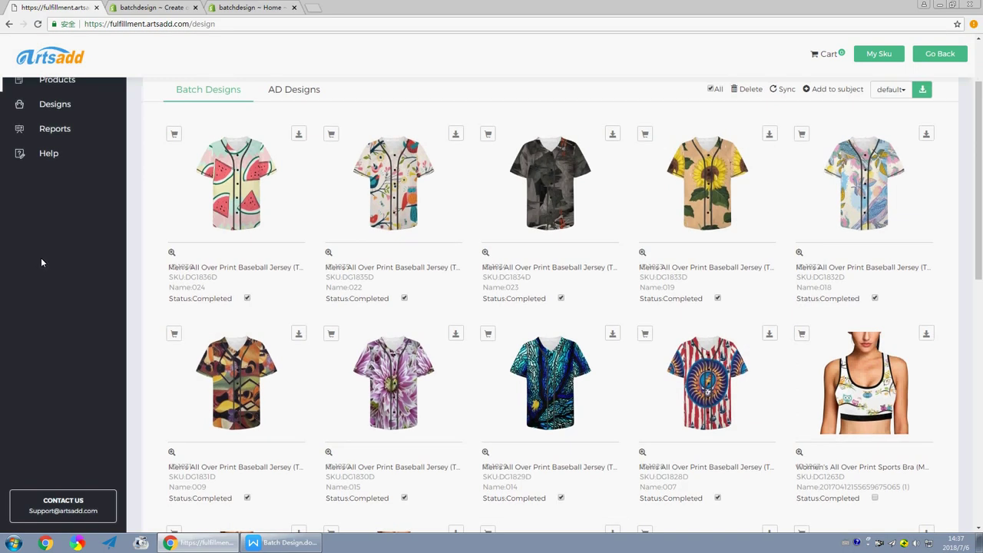
pyautogui.scroll(2, 41, 258)
pyautogui.click(50, 154)
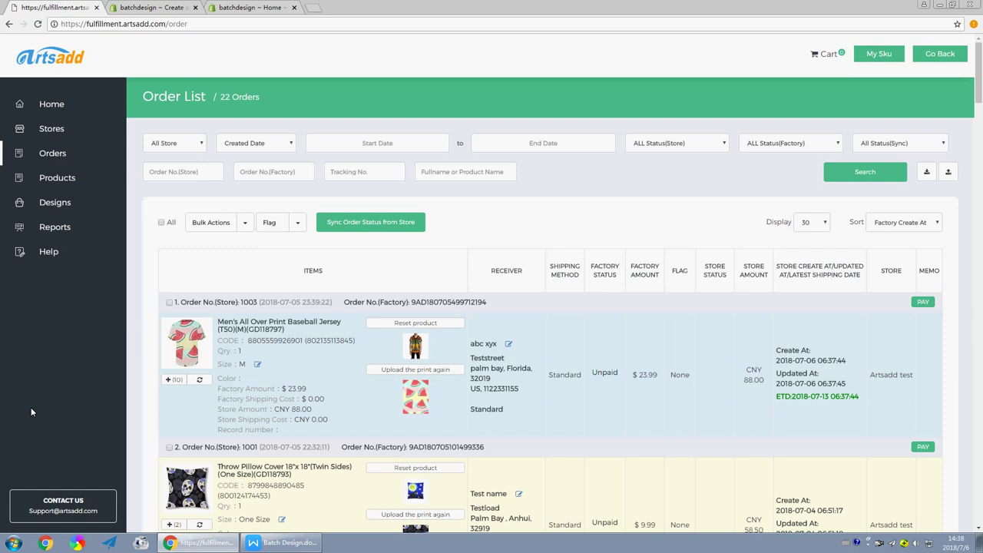
pyautogui.click(54, 202)
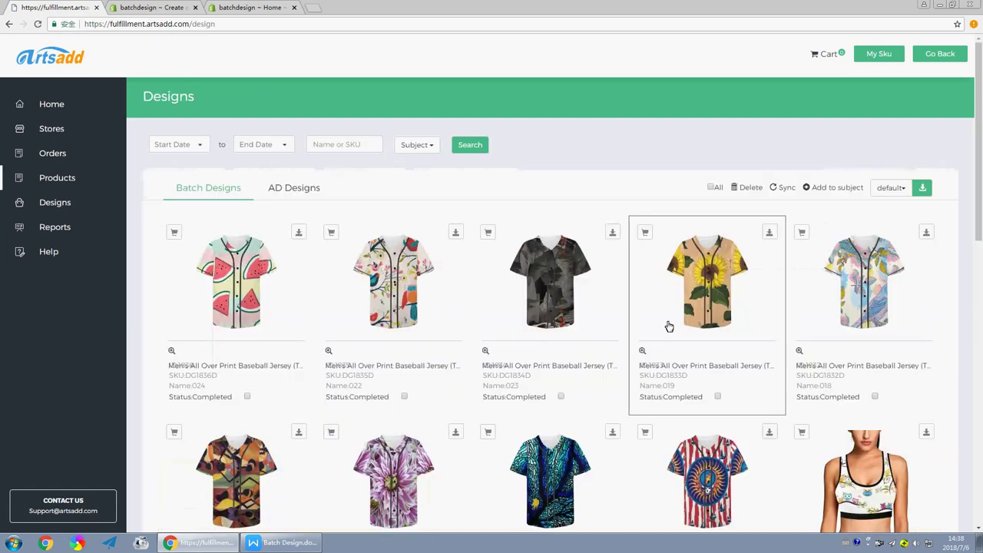
# - Select all batch jersey designs and download them as an xlsx spreadsheet
pyautogui.scroll(-3, 669, 325)
pyautogui.scroll(2, 670, 338)
pyautogui.scroll(-5, 671, 338)
pyautogui.scroll(6, 653, 340)
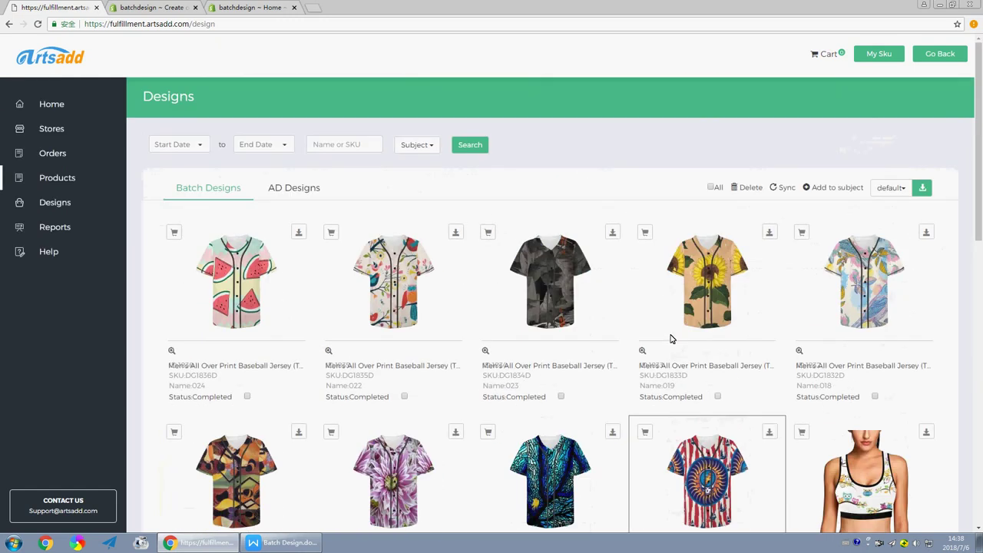
pyautogui.click(711, 188)
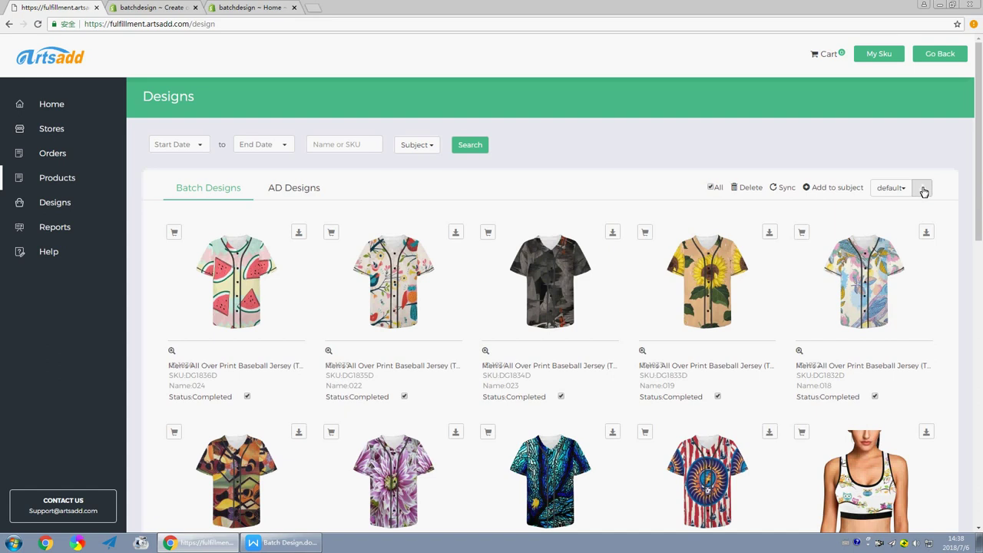
pyautogui.click(923, 189)
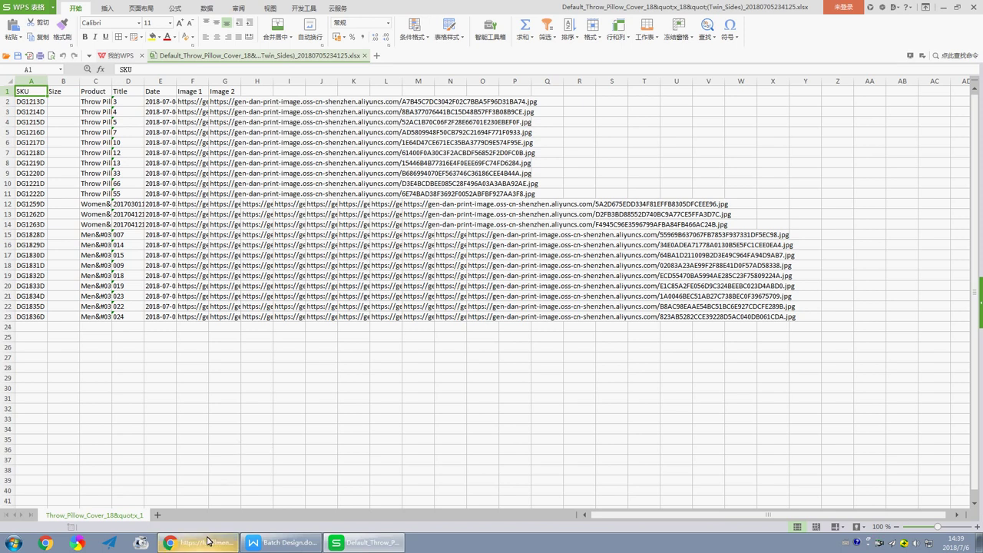
# - Switch from WPS Spreadsheets back to Chrome and open the Artsadd Home dashboard
pyautogui.click(201, 543)
pyautogui.click(51, 109)
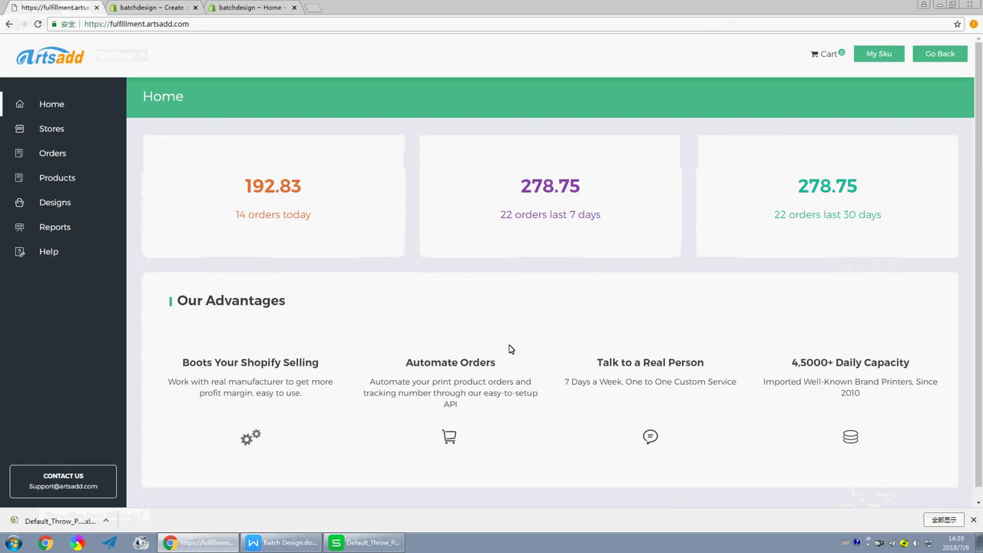